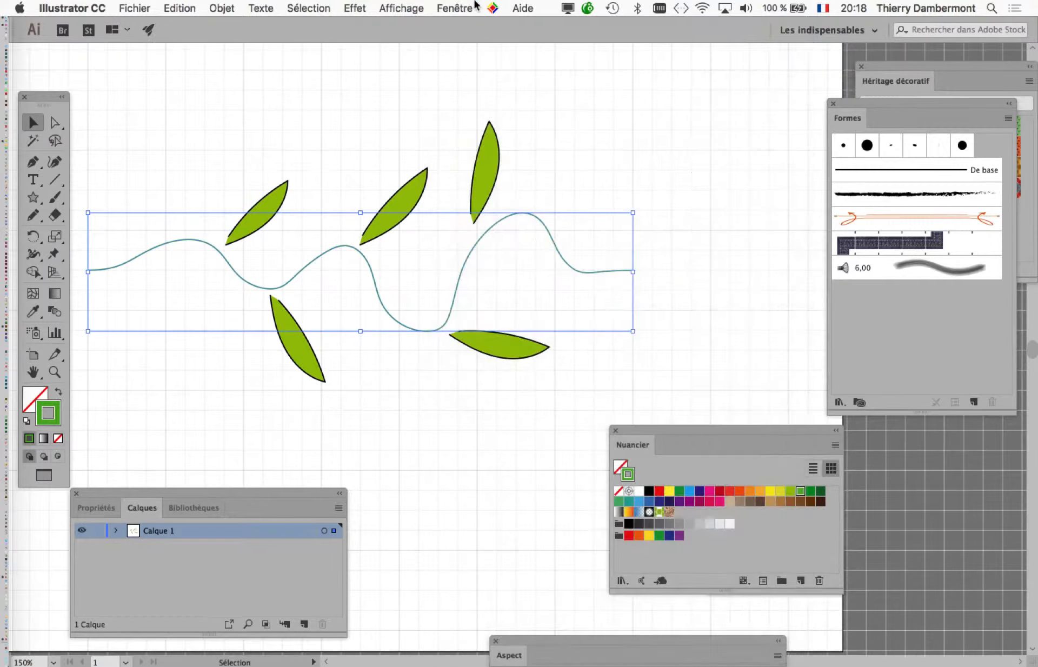
# - Set the wavy green stem's stroke weight to 8 pt
pyautogui.click(454, 7)
pyautogui.click(494, 302)
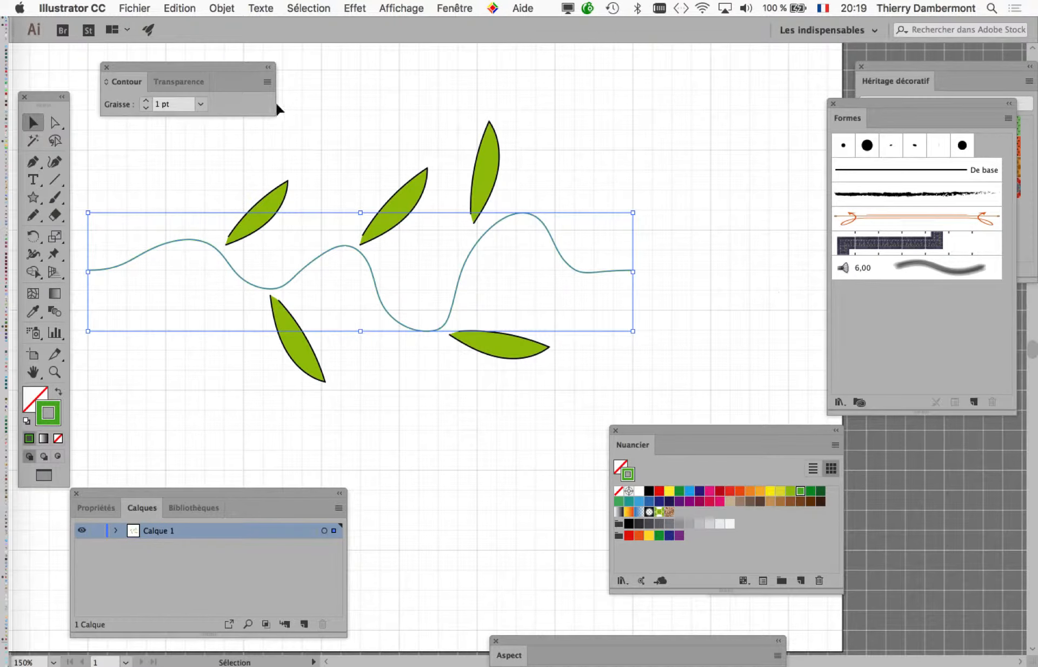
pyautogui.press('a')
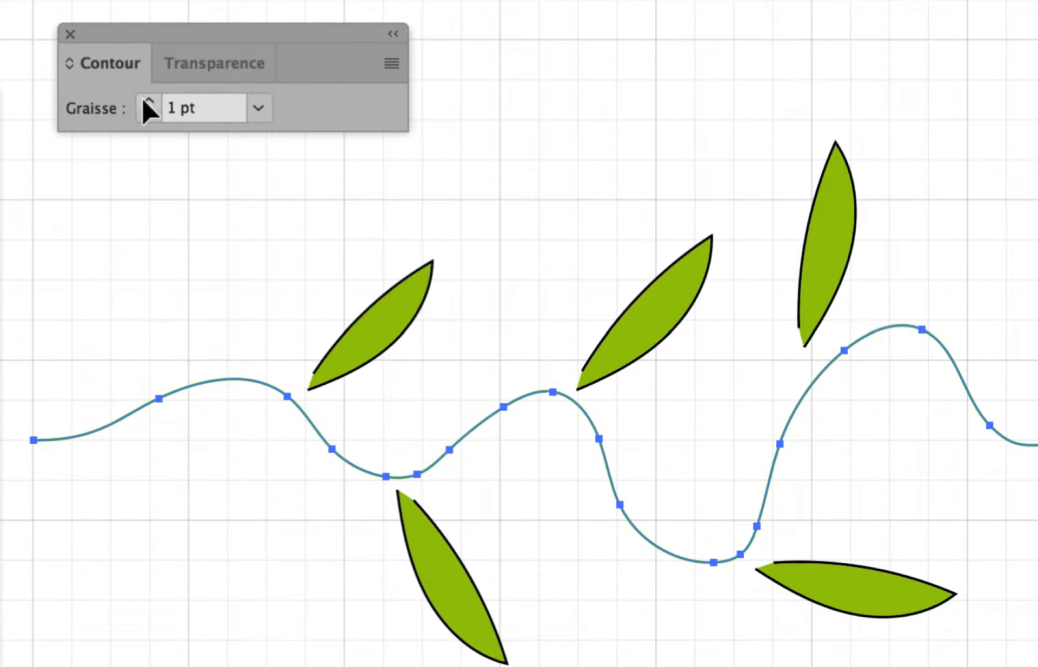
pyautogui.press('v')
pyautogui.click(146, 102)
pyautogui.click(146, 103)
pyautogui.click(146, 103)
pyautogui.click(146, 102)
pyautogui.click(146, 103)
pyautogui.click(146, 102)
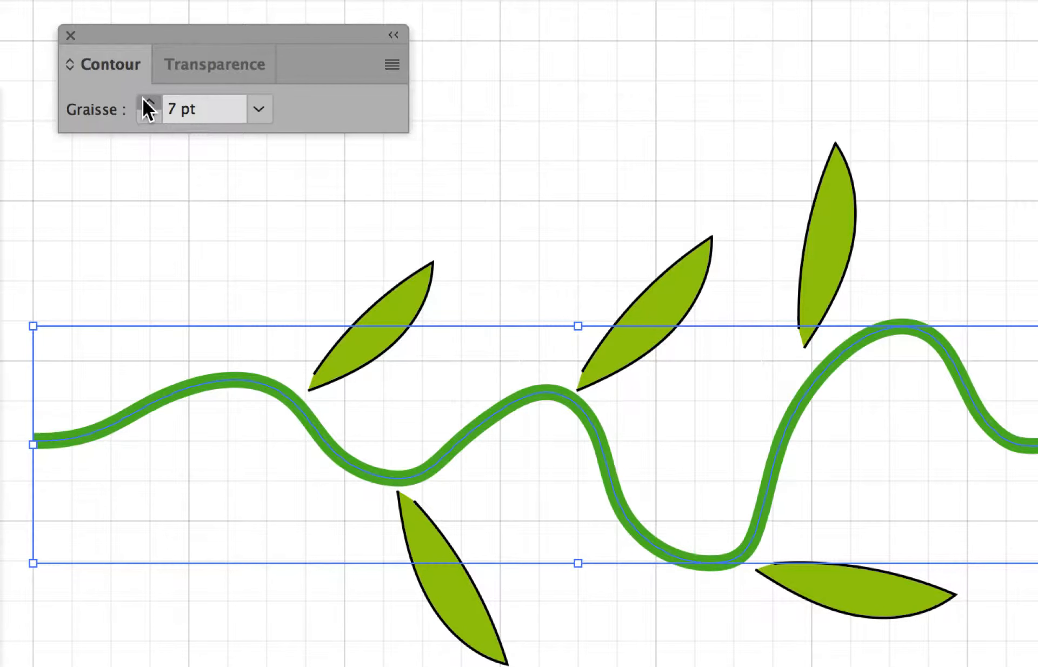
pyautogui.click(145, 102)
pyautogui.press('a')
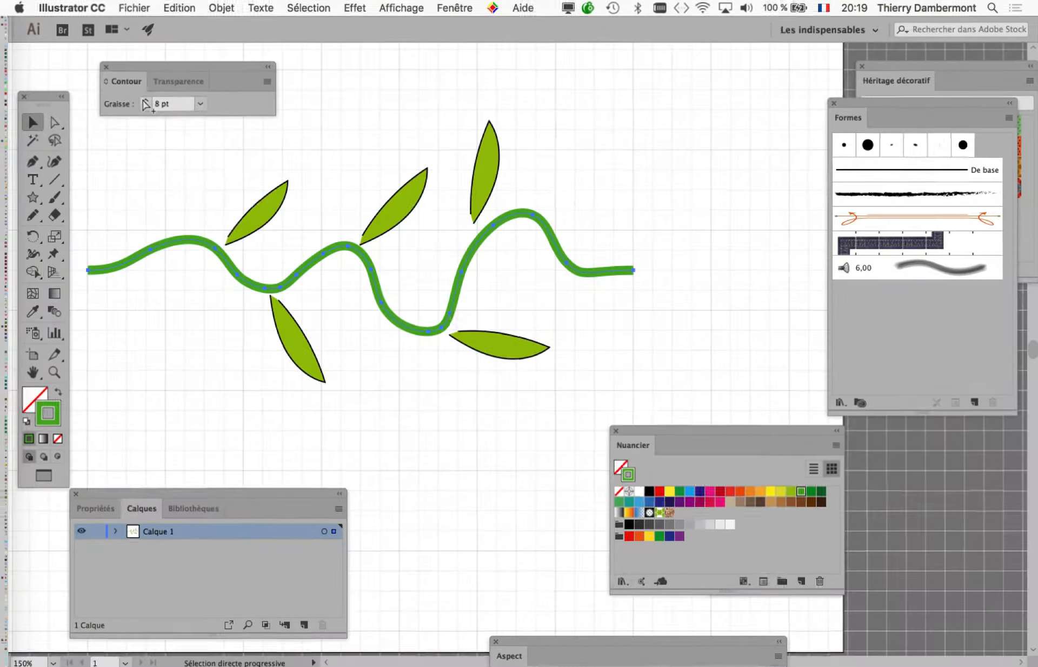
pyautogui.press('v')
# - Turn the stem and its five leaves into a new brush of the type Forme de motif
pyautogui.moveTo(101, 130); pyautogui.dragTo(667, 412)
pyautogui.press('super+alt')
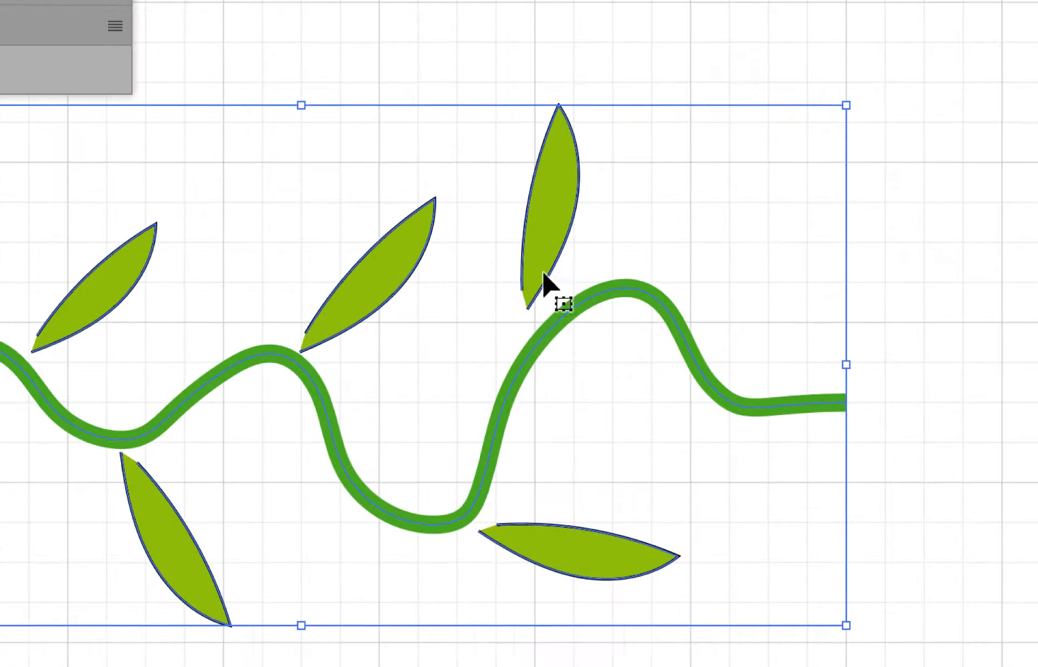
pyautogui.moveTo(299, 11)
pyautogui.mouseDown()
pyautogui.moveTo(1037, 249)
pyautogui.moveTo(1037, 231)
pyautogui.mouseUp()
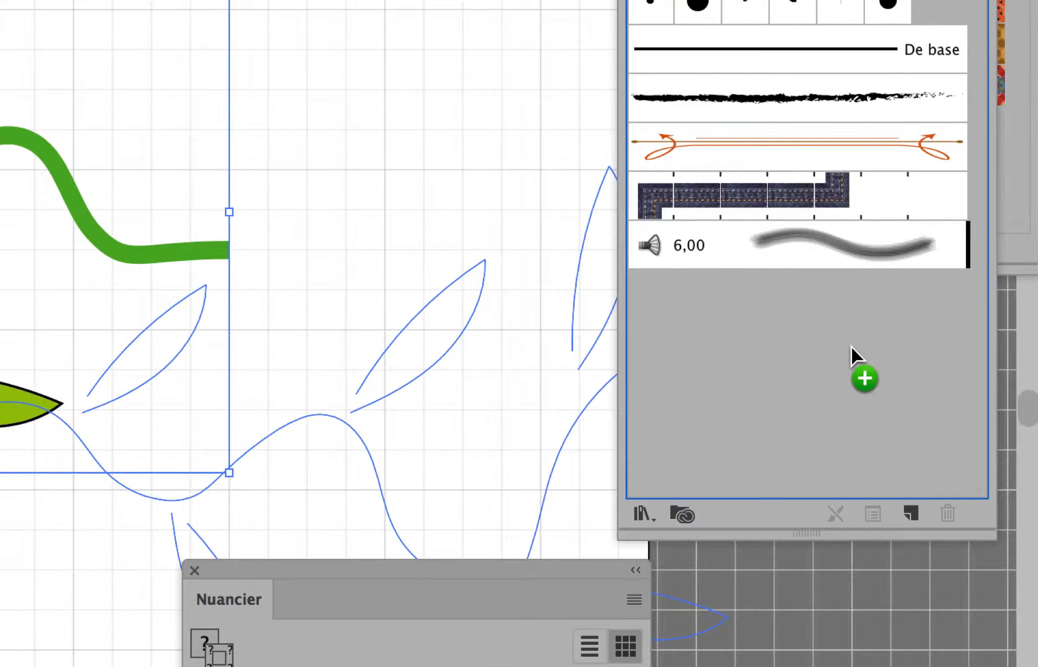
pyautogui.moveTo(851, 346); pyautogui.dragTo(926, 63)
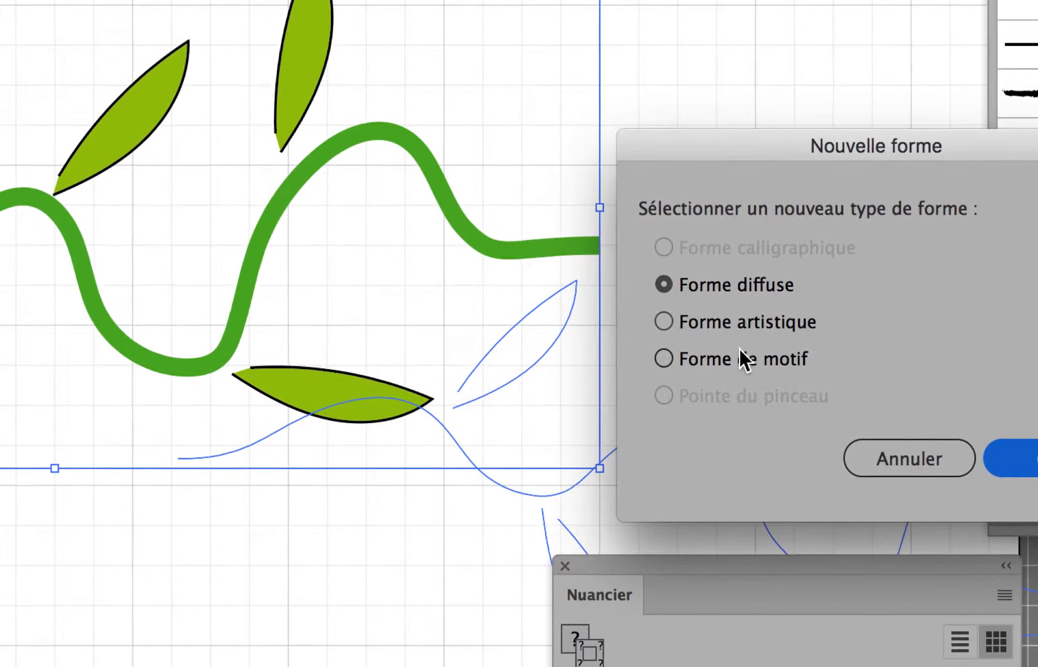
pyautogui.click(740, 352)
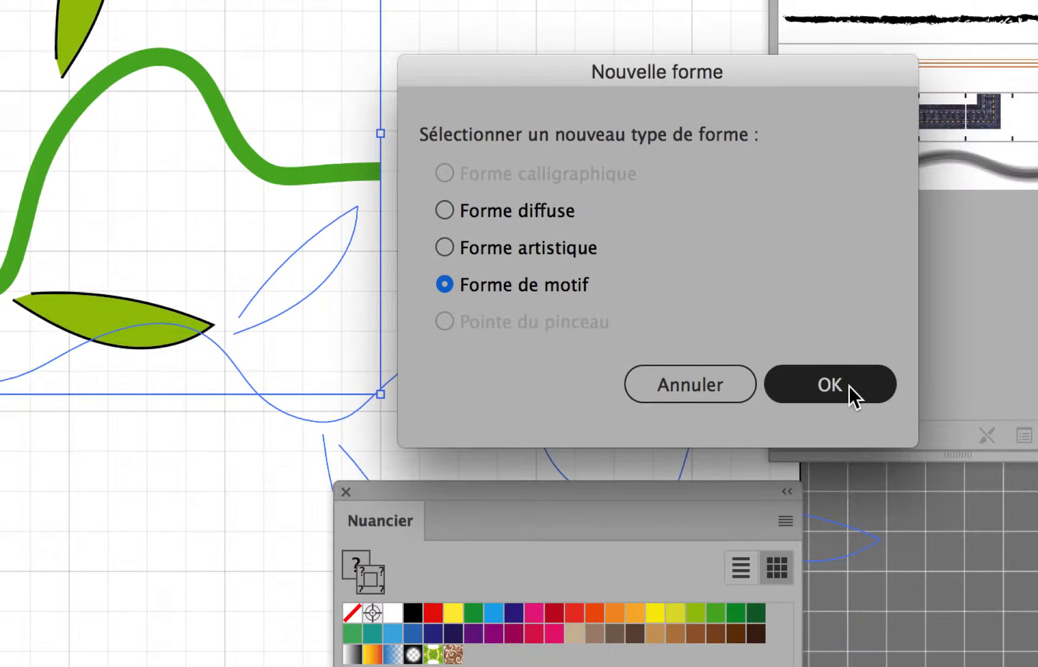
pyautogui.click(1021, 452)
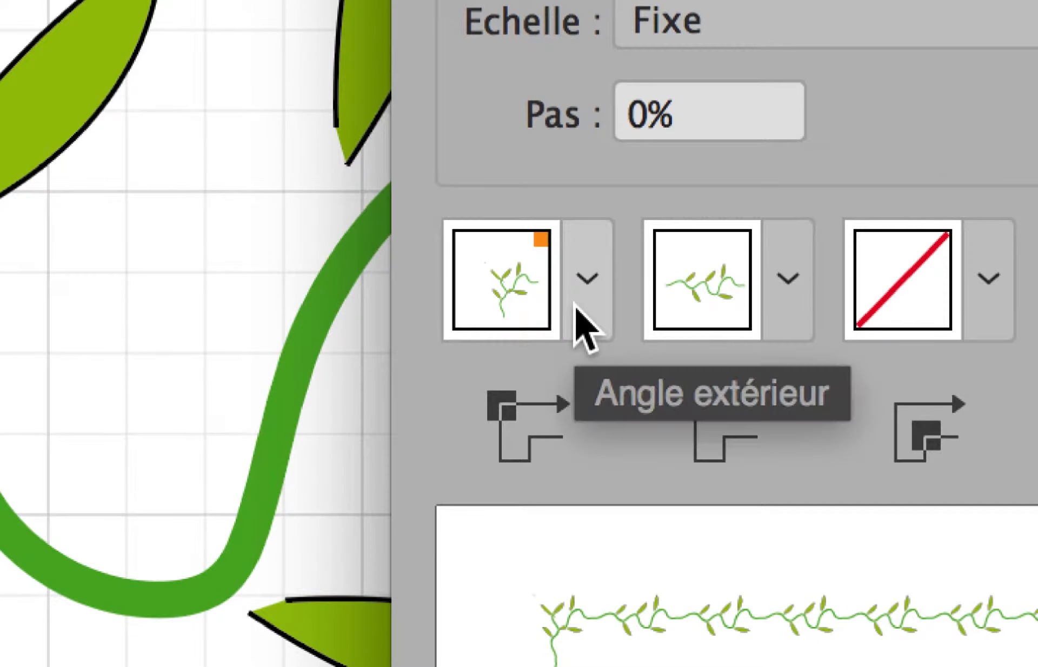
# - Review the outer corner tile choices and accept the pattern brush options with Découpage automatique for that corner
pyautogui.click(576, 308)
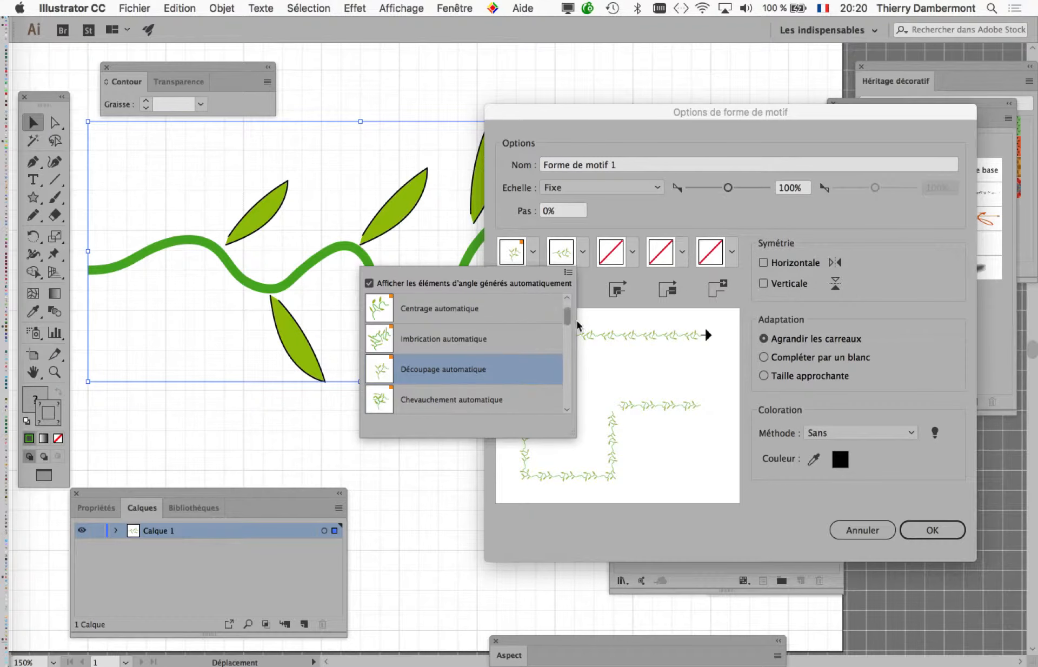
pyautogui.click(772, 529)
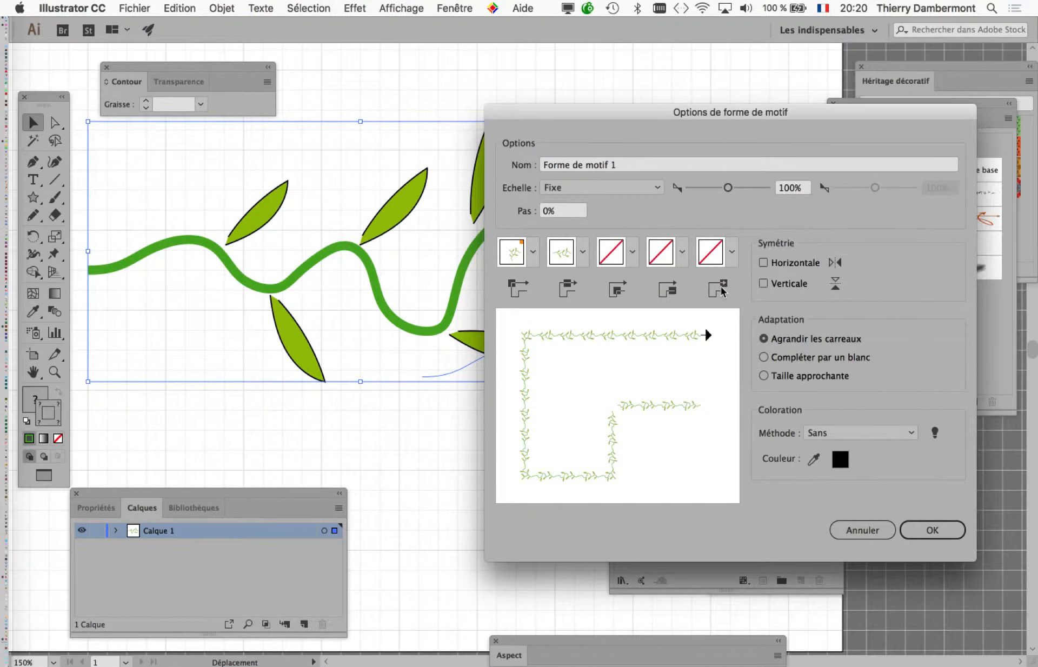
pyautogui.click(921, 532)
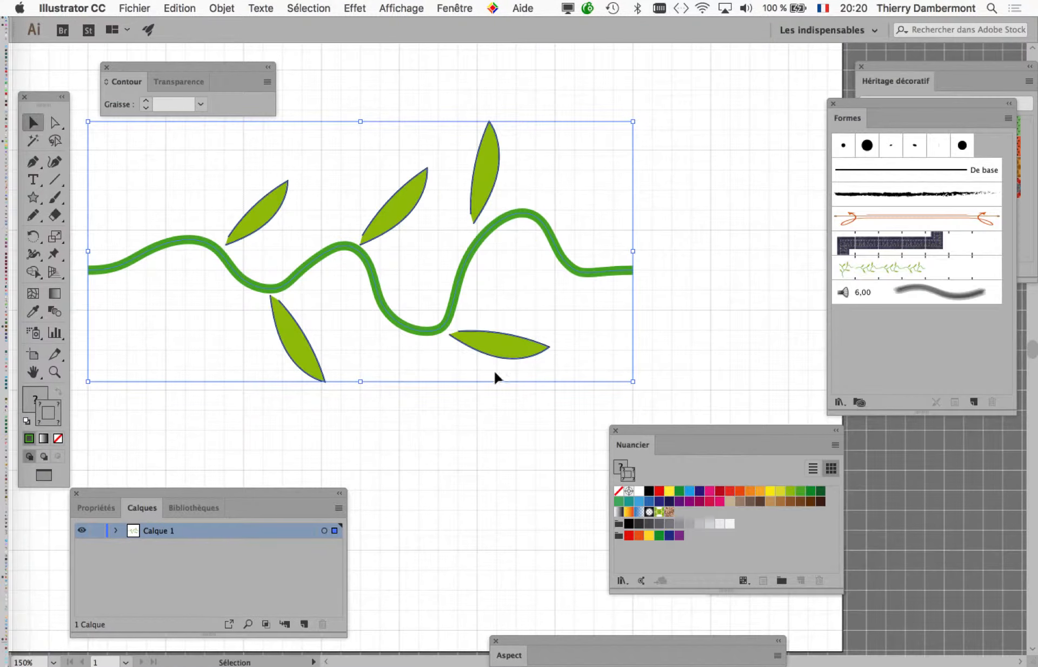
# - Paint a long wavy test stroke across and beyond the artboard with the new leafy vine brush, and undo it
pyautogui.press('super+minus')
pyautogui.press('super+minus')
pyautogui.moveTo(457, 414)
pyautogui.mouseDown()
pyautogui.moveTo(413, 410)
pyautogui.moveTo(387, 314)
pyautogui.mouseUp()
pyautogui.click(55, 197)
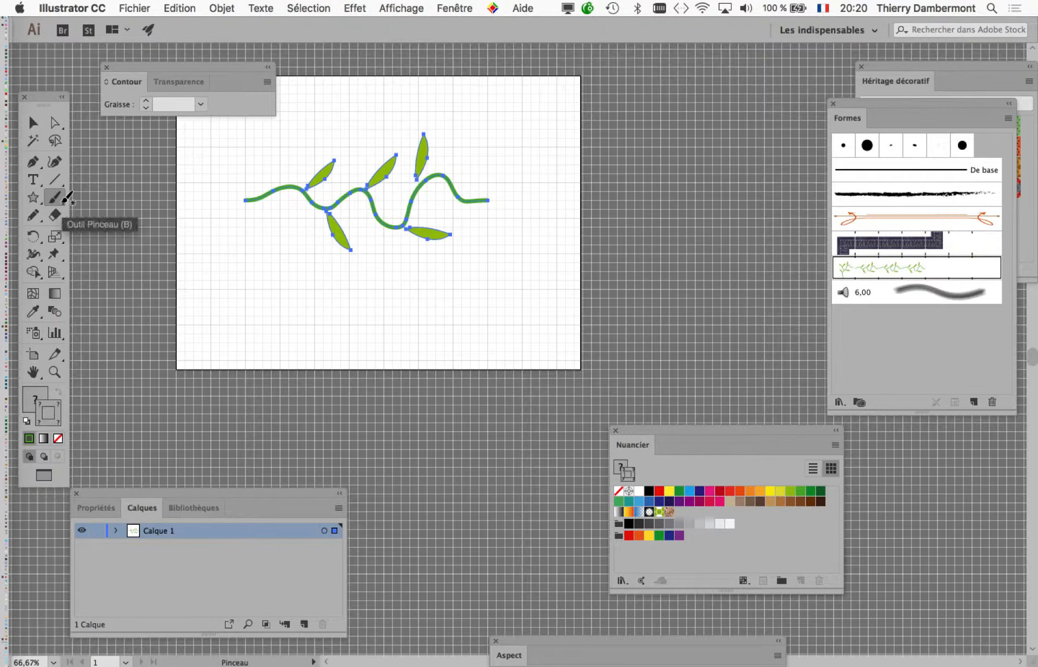
pyautogui.moveTo(221, 272)
pyautogui.mouseDown()
pyautogui.moveTo(349, 358)
pyautogui.moveTo(630, 261)
pyautogui.moveTo(745, 108)
pyautogui.mouseUp()
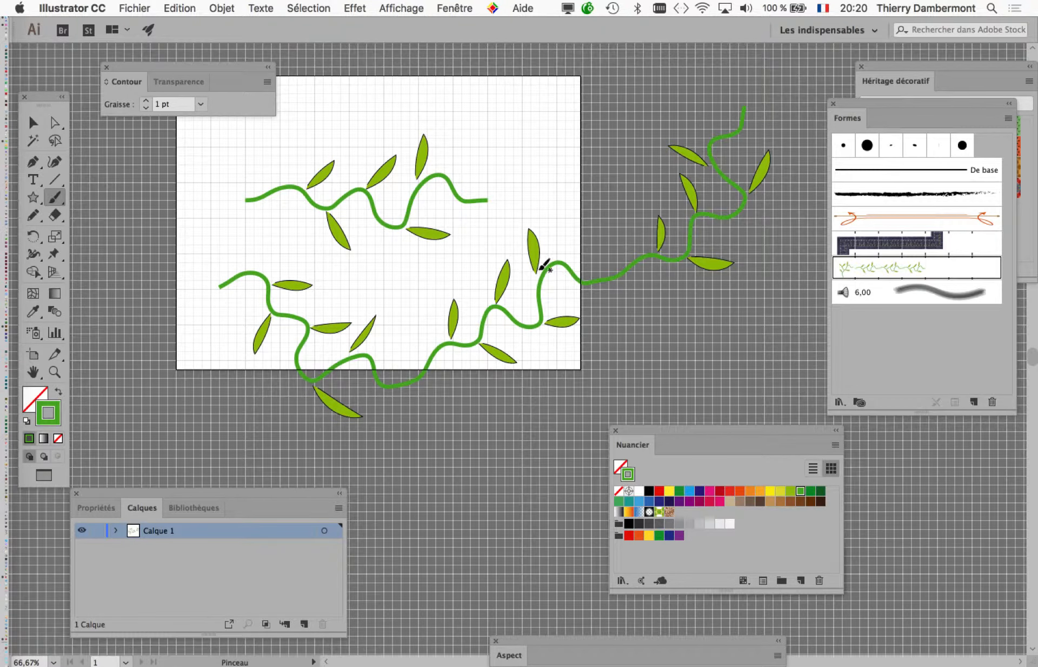
pyautogui.click(416, 8)
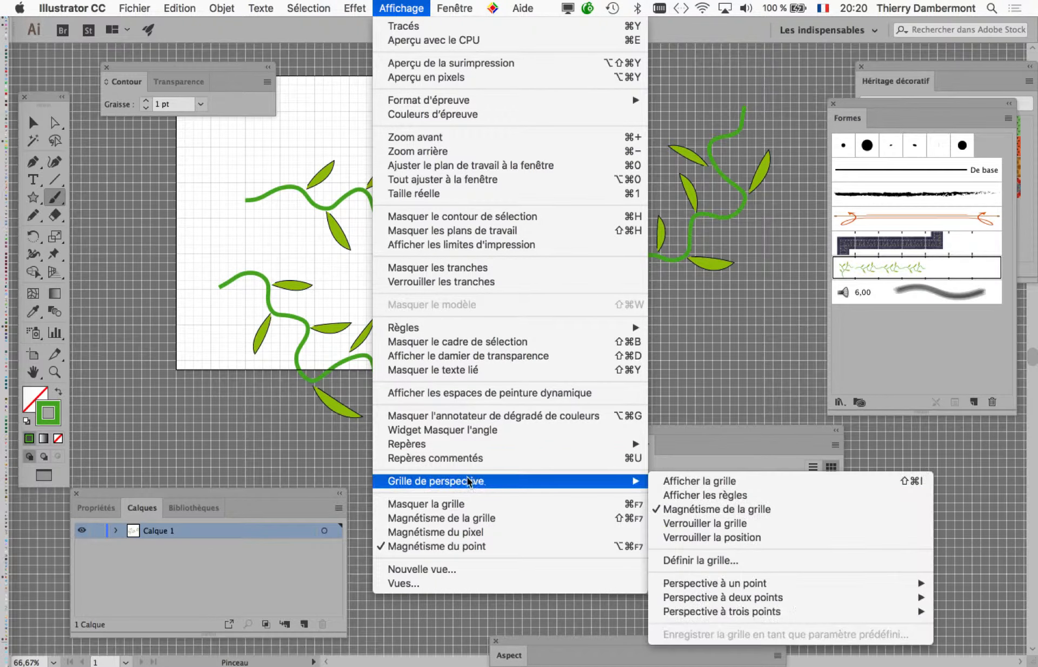
pyautogui.click(715, 342)
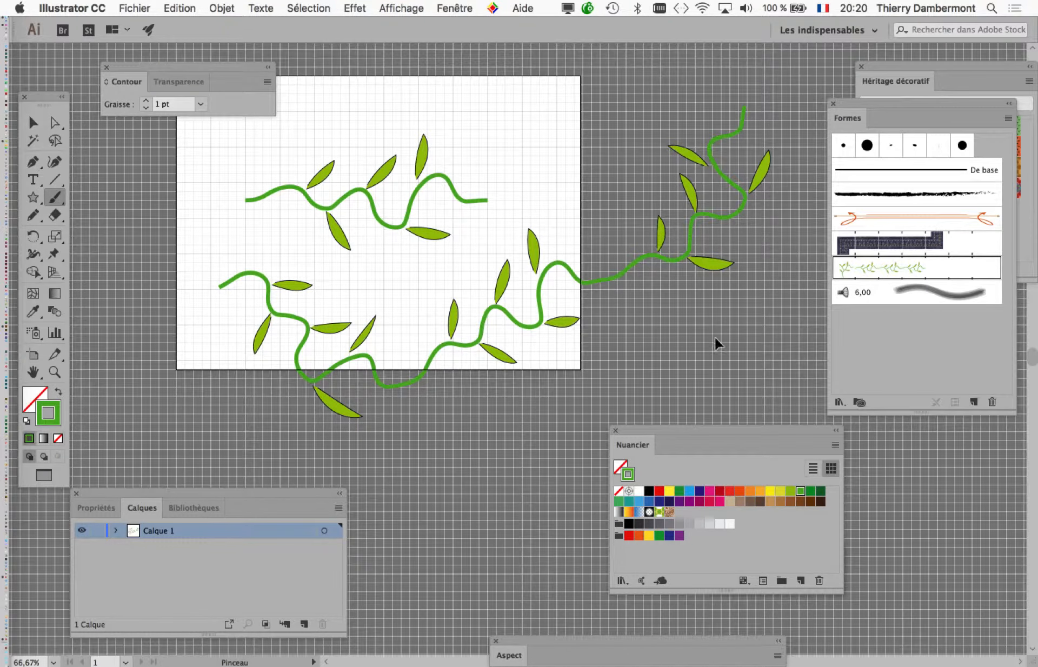
pyautogui.press('super+z')
# - Try two very short strokes with the vine brush near the artboard's lower edge, undoing each one
pyautogui.moveTo(325, 348); pyautogui.dragTo(399, 342)
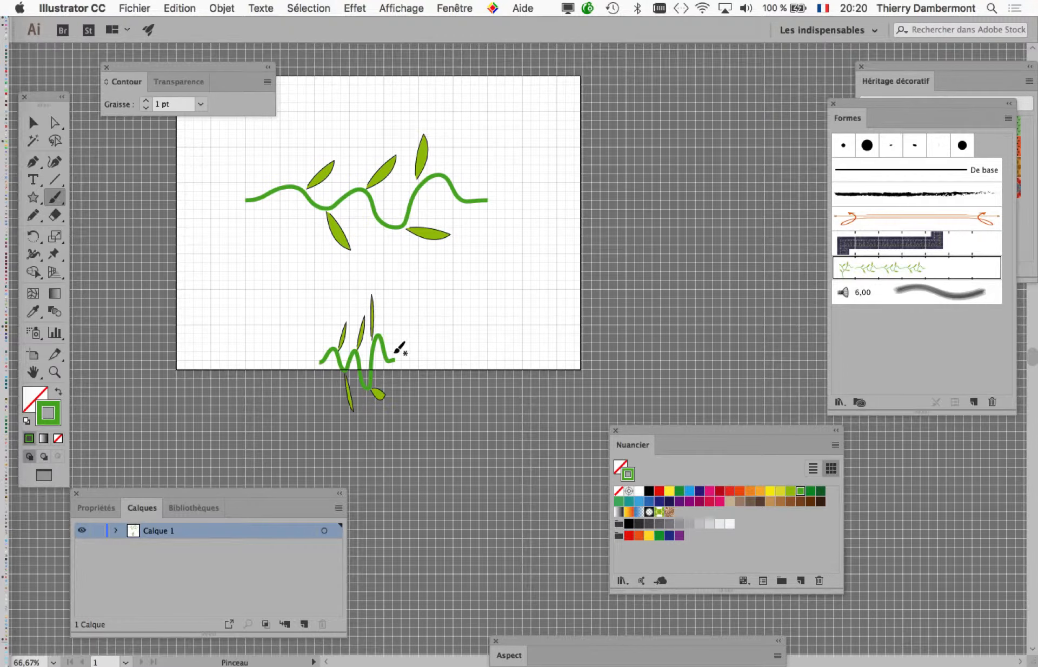
pyautogui.press('super+z')
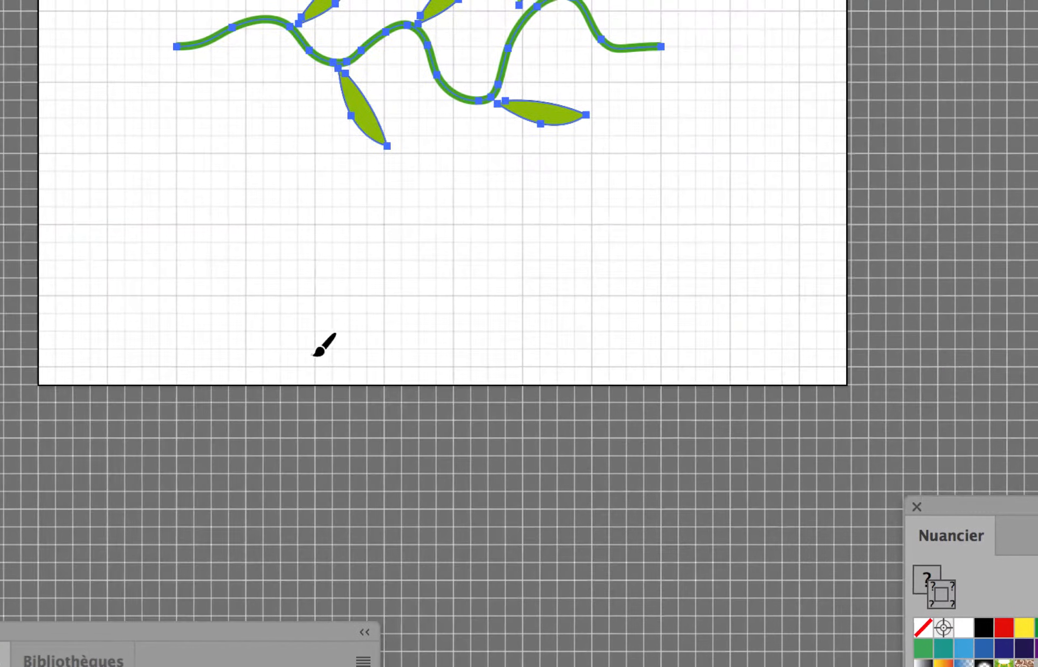
pyautogui.moveTo(312, 355)
pyautogui.mouseDown()
pyautogui.moveTo(382, 352)
pyautogui.moveTo(340, 352)
pyautogui.mouseUp()
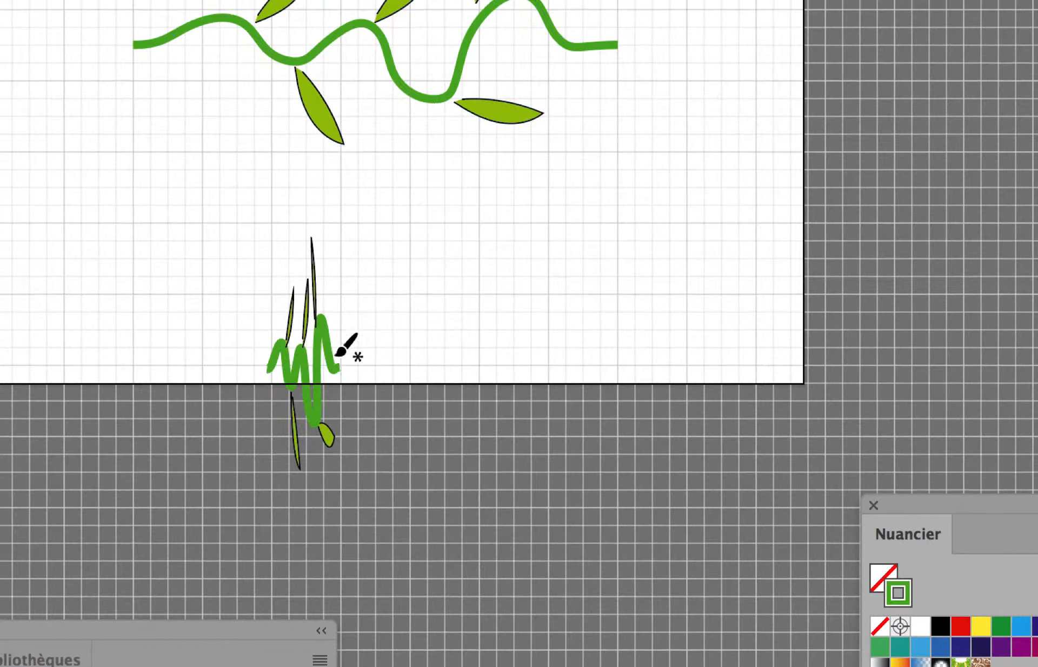
pyautogui.press('super+z')
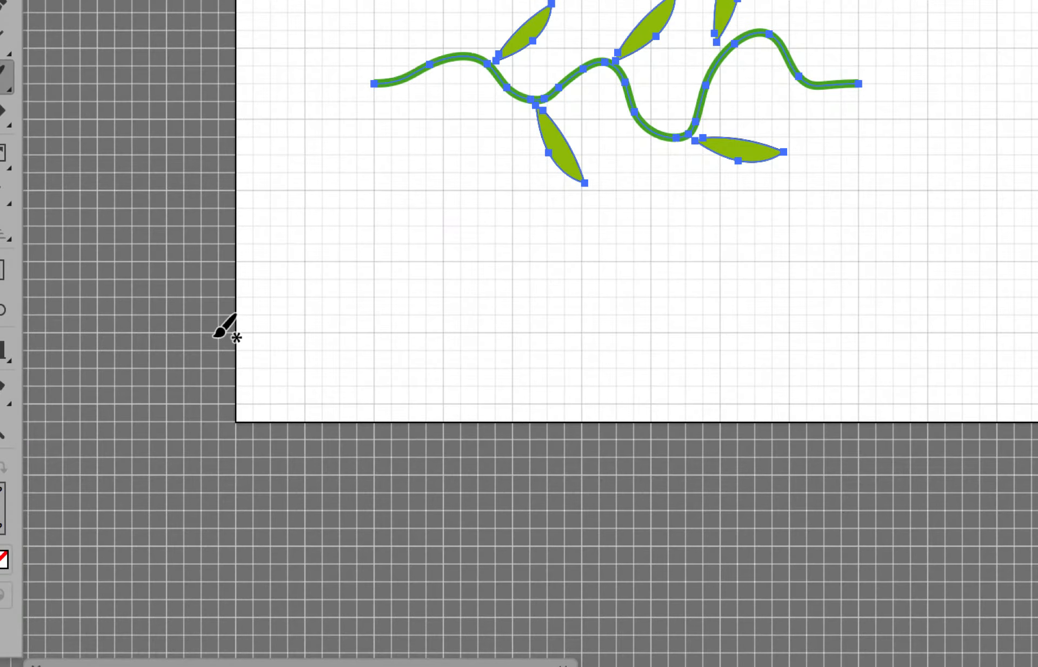
# - Try longer rising strokes with the vine brush from the artboard's lower left edge, undoing each one
pyautogui.moveTo(216, 334)
pyautogui.mouseDown()
pyautogui.moveTo(958, 261)
pyautogui.moveTo(1012, 238)
pyautogui.moveTo(1035, 245)
pyautogui.mouseUp()
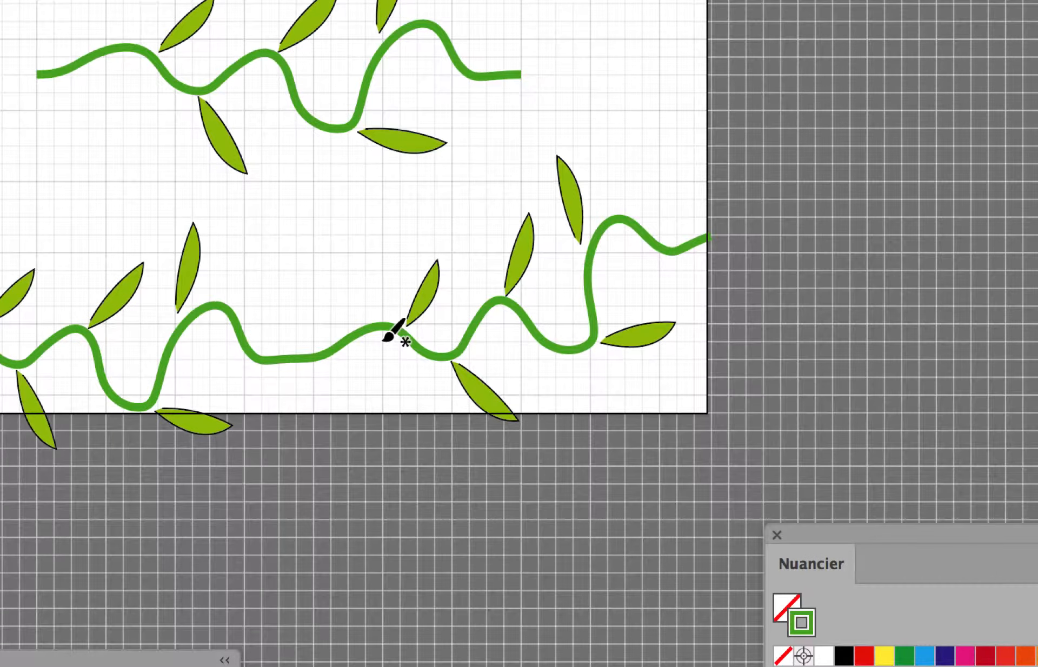
pyautogui.press('super+z')
pyautogui.moveTo(185, 312)
pyautogui.mouseDown()
pyautogui.moveTo(252, 334)
pyautogui.moveTo(413, 302)
pyautogui.moveTo(595, 173)
pyautogui.mouseUp()
pyautogui.moveTo(452, 286); pyautogui.dragTo(758, 114)
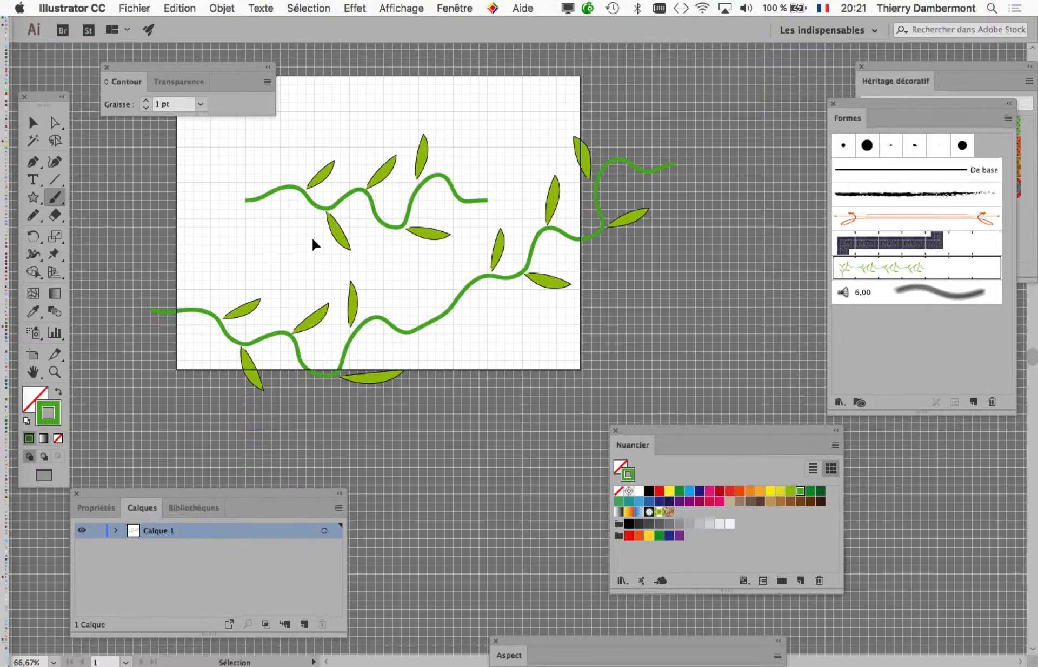
pyautogui.press('super+z')
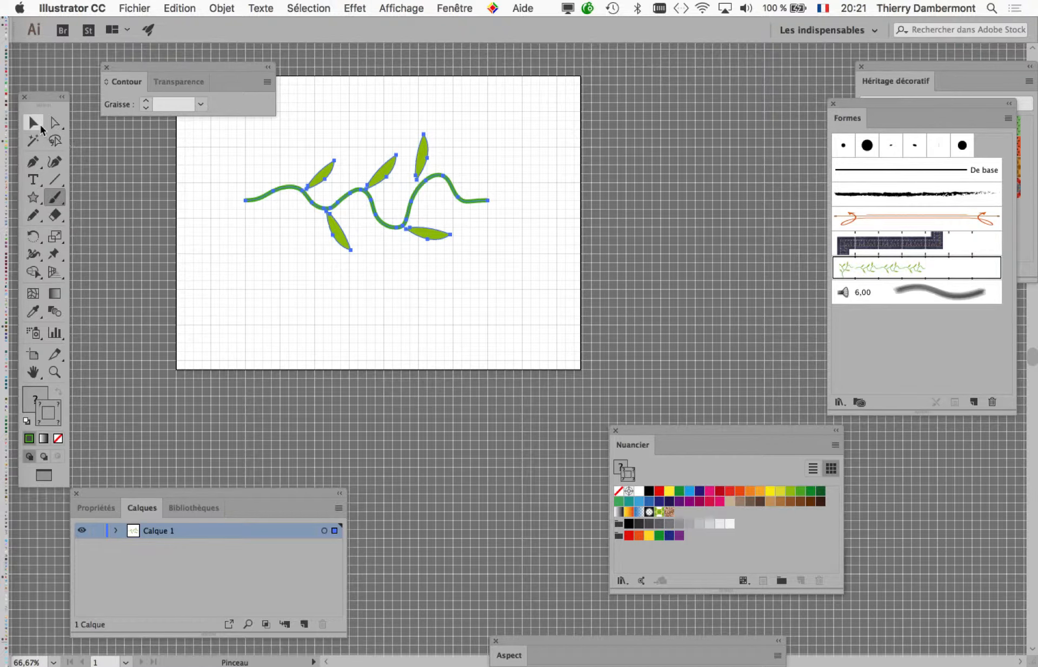
# - Duplicate the whole leafy vine straight below the original, across the artboard's lower edge
pyautogui.click(40, 124)
pyautogui.click(244, 278)
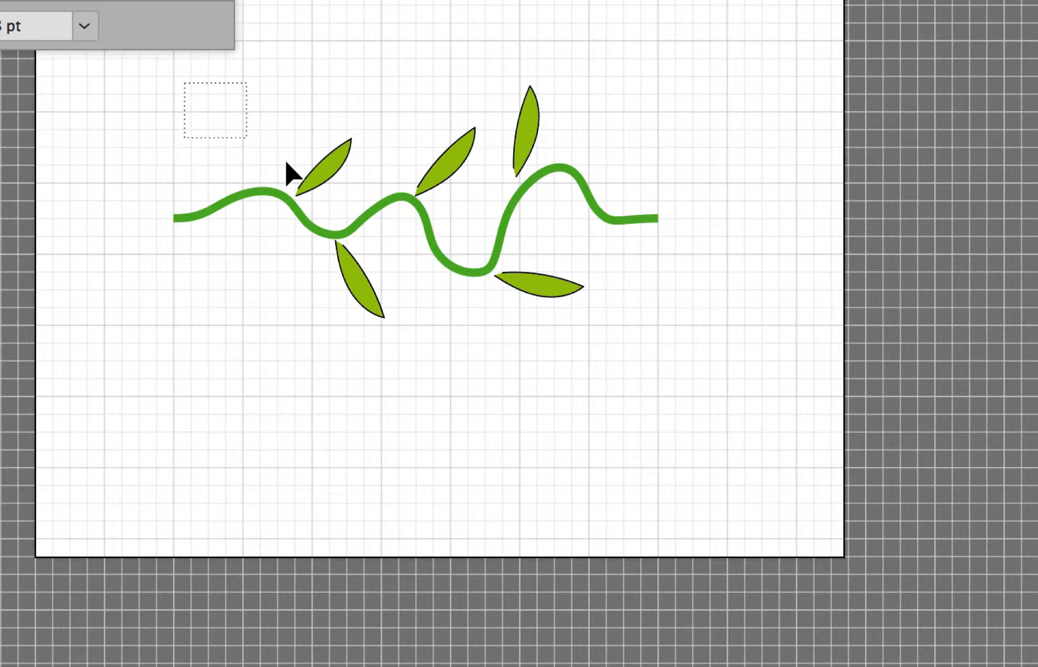
pyautogui.moveTo(286, 162); pyautogui.dragTo(540, 292)
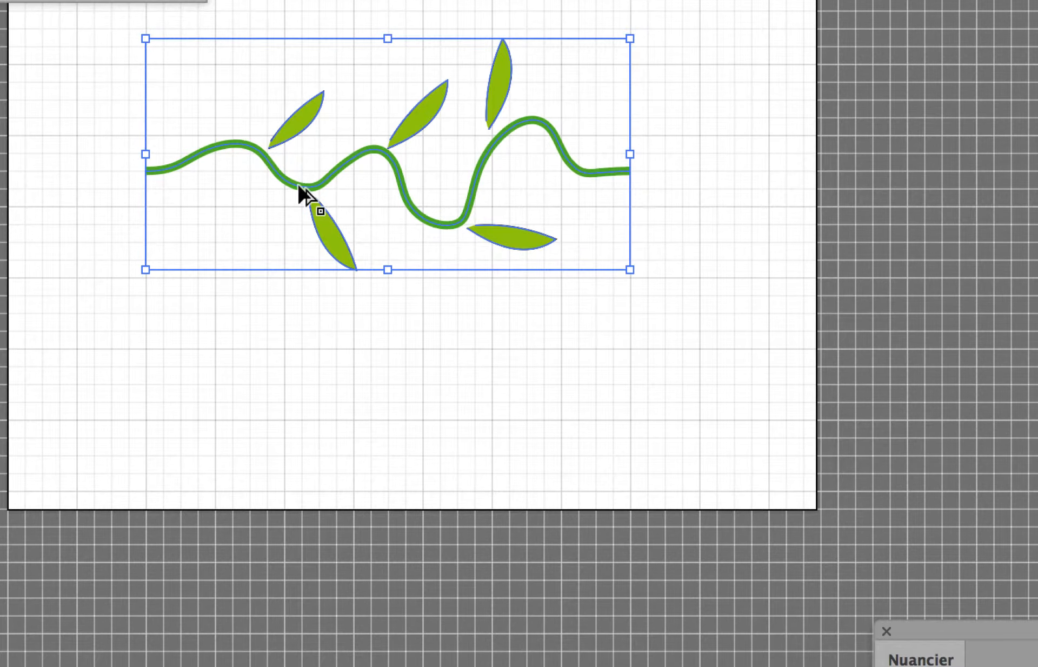
pyautogui.moveTo(299, 185); pyautogui.dragTo(295, 507)
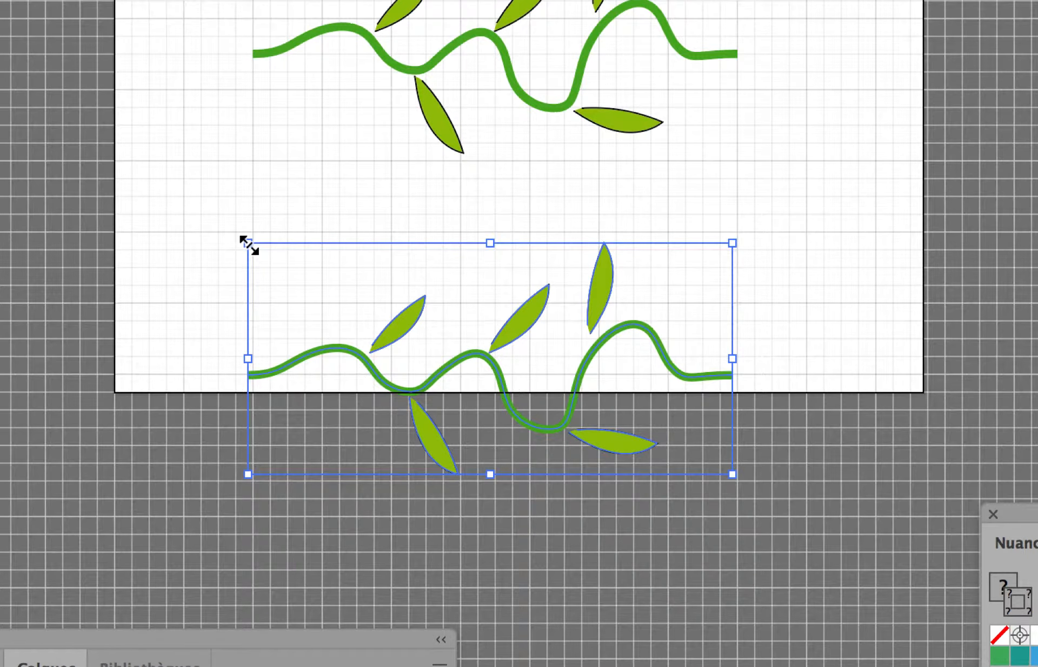
# - Try scaling the vine copy down proportionally about its centre to about a third of its width, and undo the scaling
pyautogui.moveTo(248, 244); pyautogui.dragTo(355, 309)
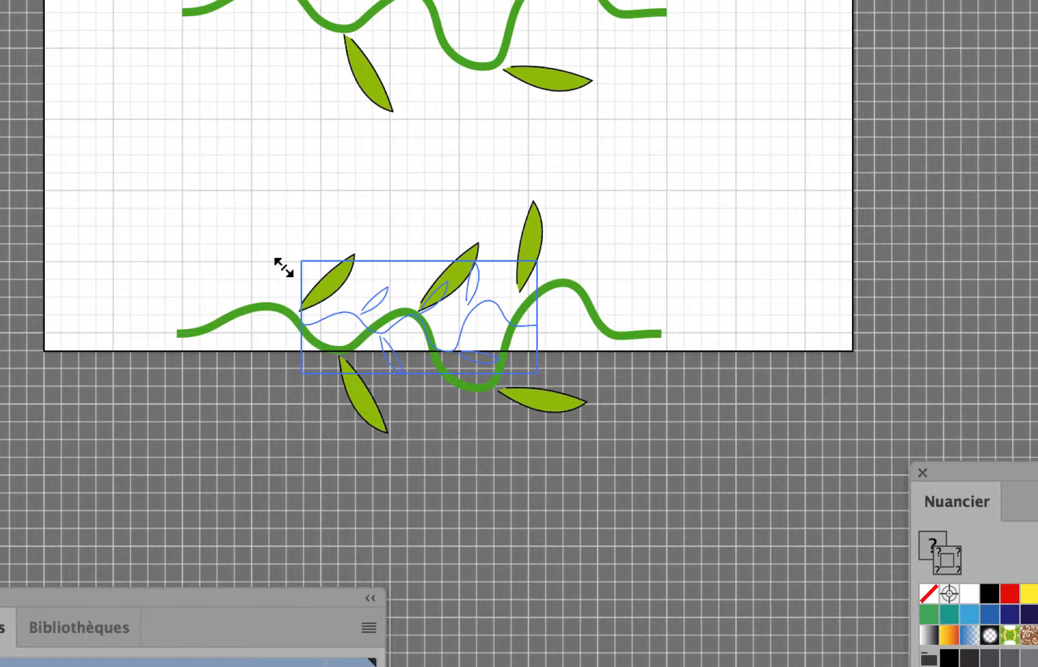
pyautogui.moveTo(282, 267); pyautogui.dragTo(346, 284)
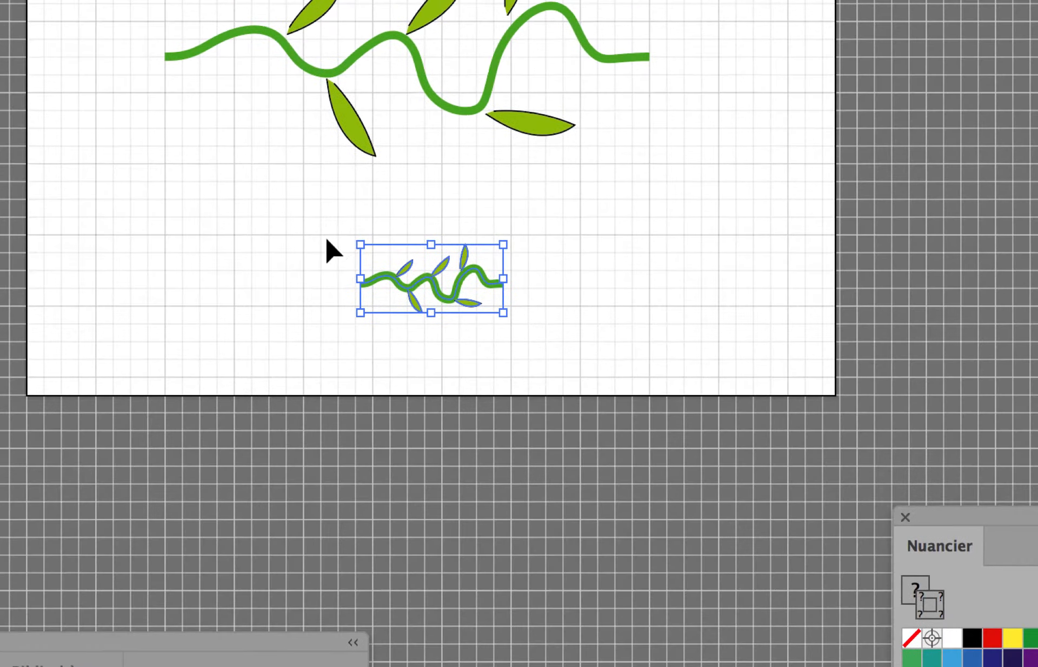
pyautogui.press('a')
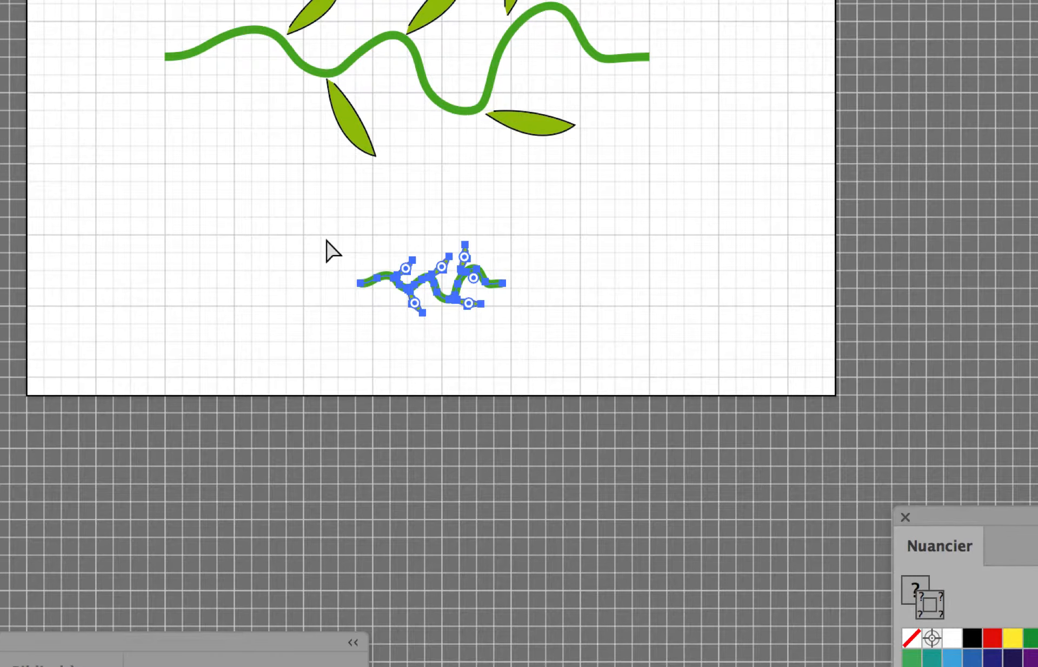
pyautogui.press('v')
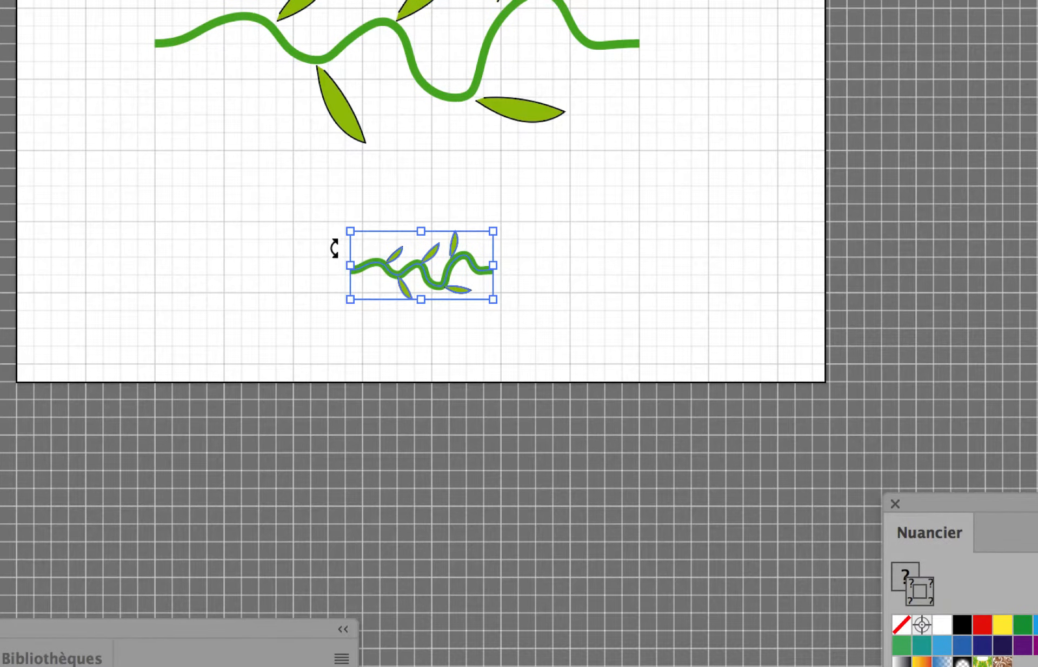
pyautogui.hotkey('ctrl', 'z')
pyautogui.hotkey('ctrl', 'z')
pyautogui.hotkey('ctrl', 'z')
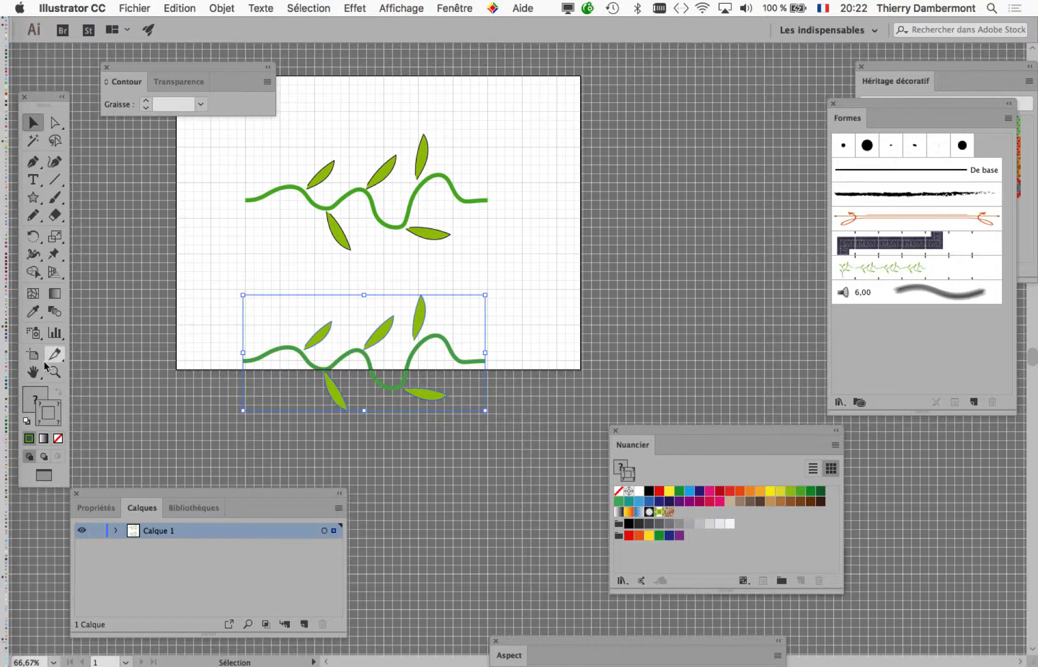
# - Extend the artboard's lower edge downward to contain the whole vine copy, and return to the Selection tool
pyautogui.click(33, 354)
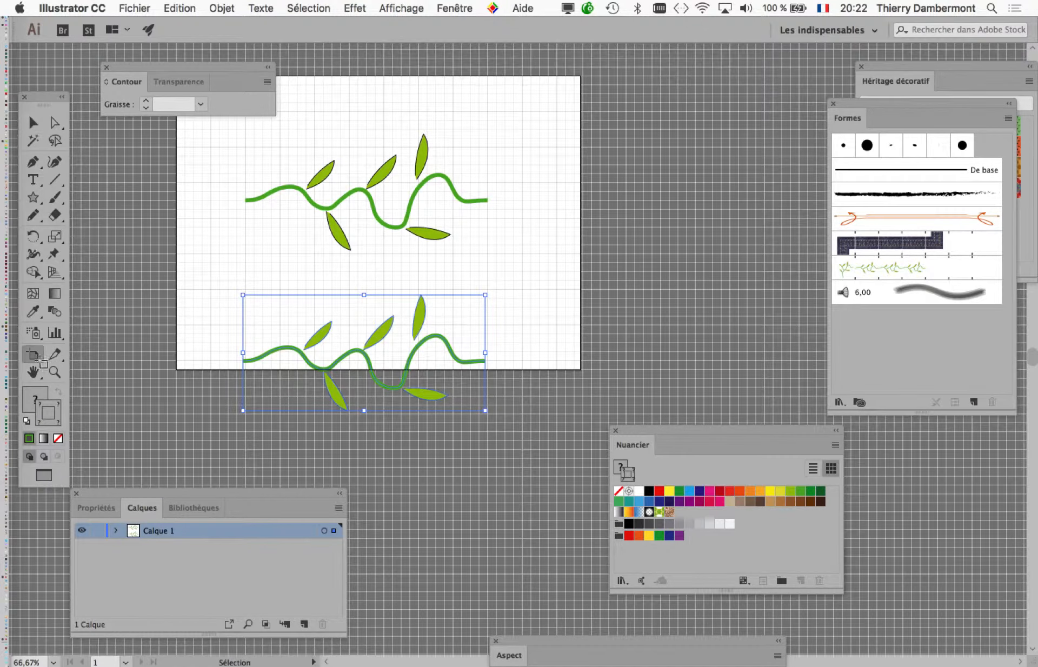
pyautogui.moveTo(380, 374); pyautogui.dragTo(383, 439)
pyautogui.click(33, 123)
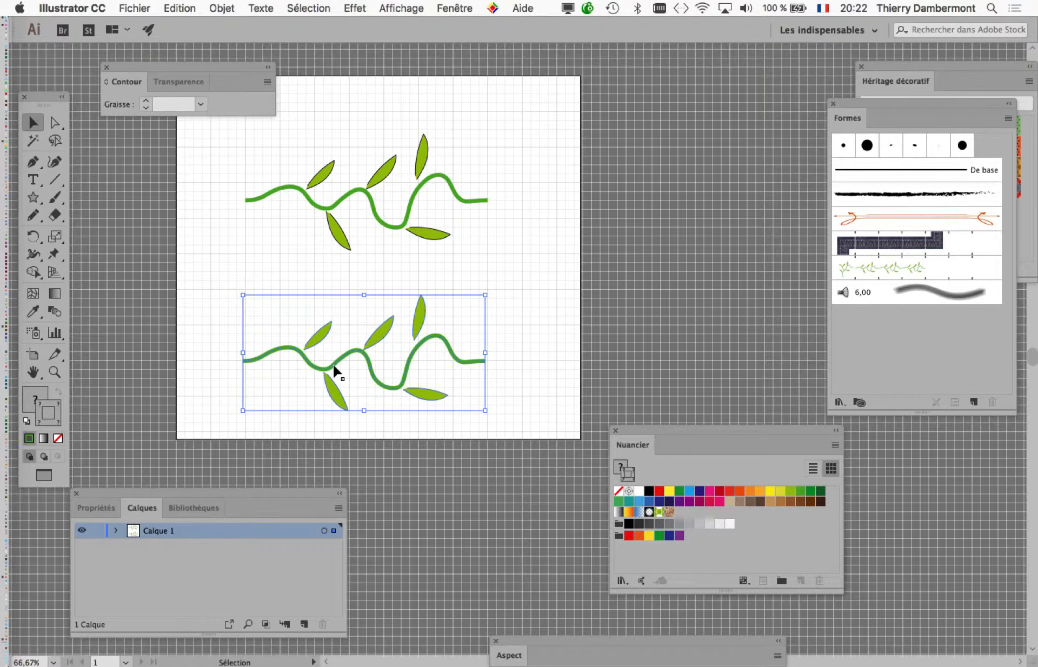
# - Scale the vine copy down proportionally about its centre to a little under a quarter of its width
pyautogui.press('alt+super+8')
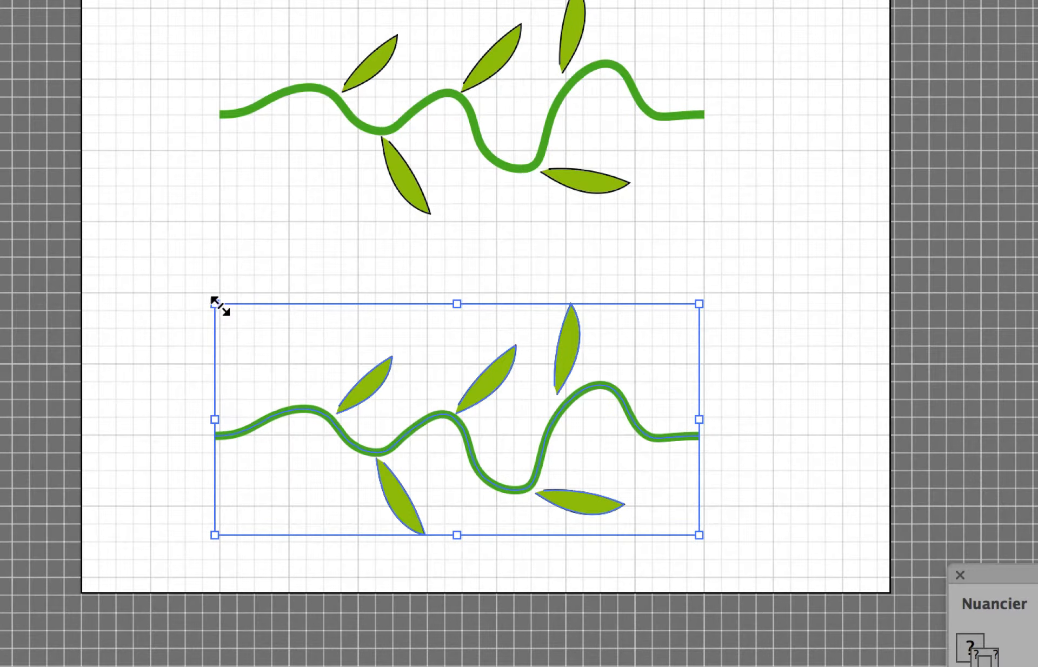
pyautogui.moveTo(220, 306); pyautogui.dragTo(309, 358)
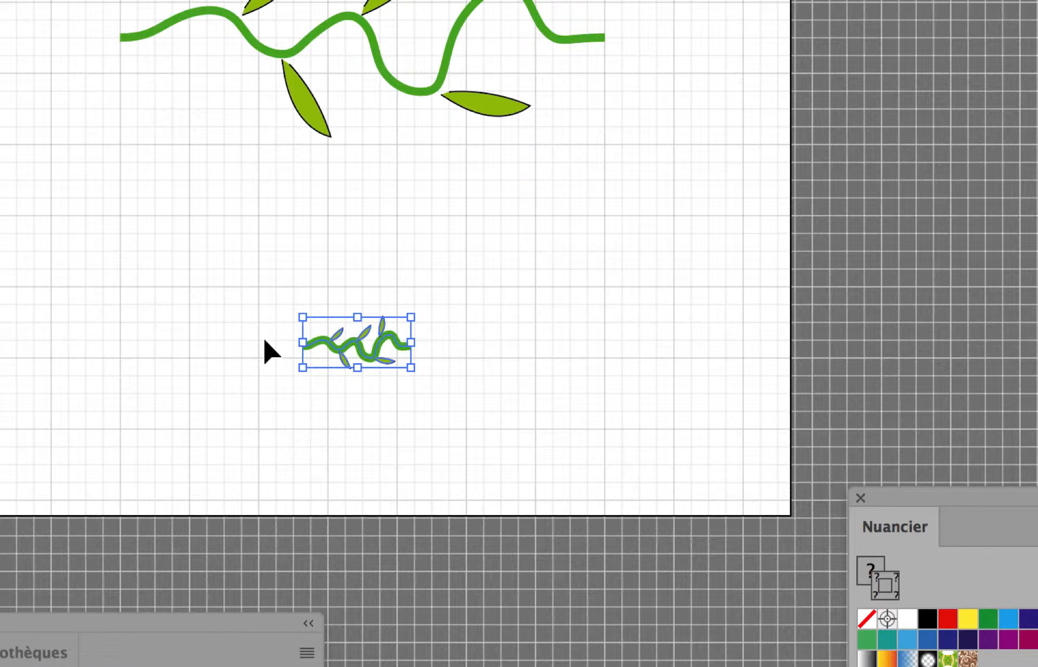
# - Undo the vine copy's reduction, try shrinking it about its centre to under a quarter width again, inspect its strokes, and undo the scaling
pyautogui.hotkey('ctrl', 'z')
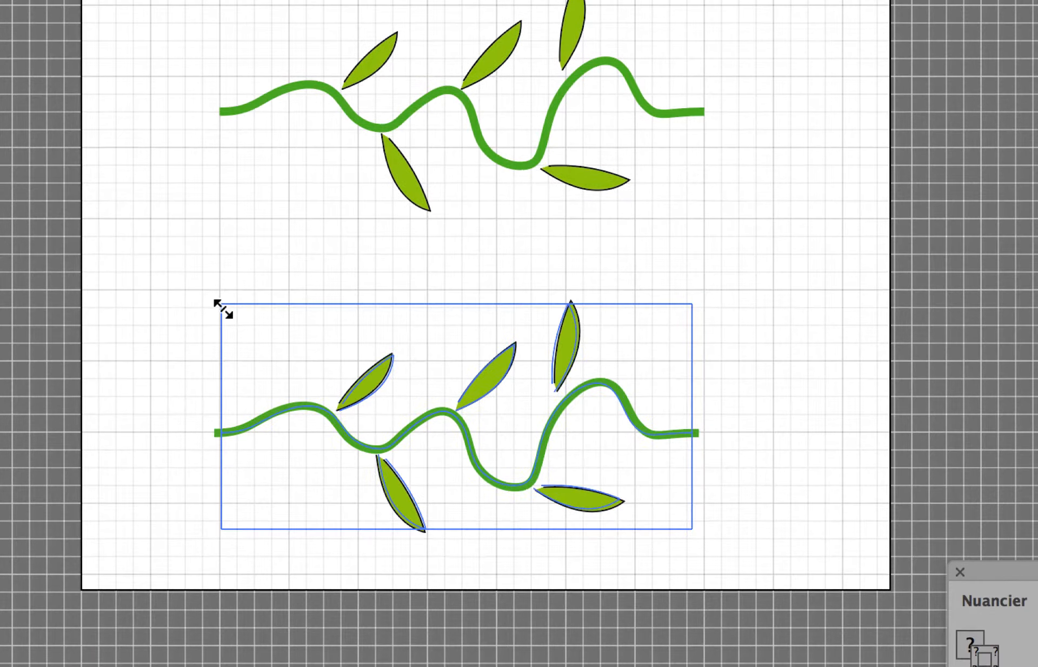
pyautogui.moveTo(228, 315); pyautogui.dragTo(417, 409)
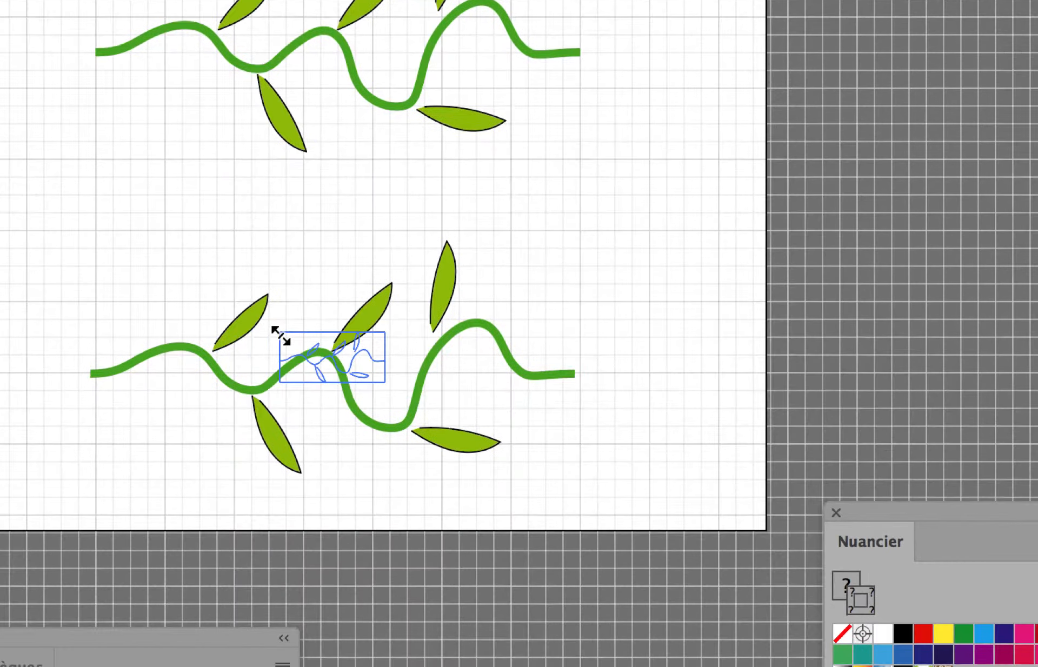
pyautogui.moveTo(281, 335); pyautogui.dragTo(279, 335)
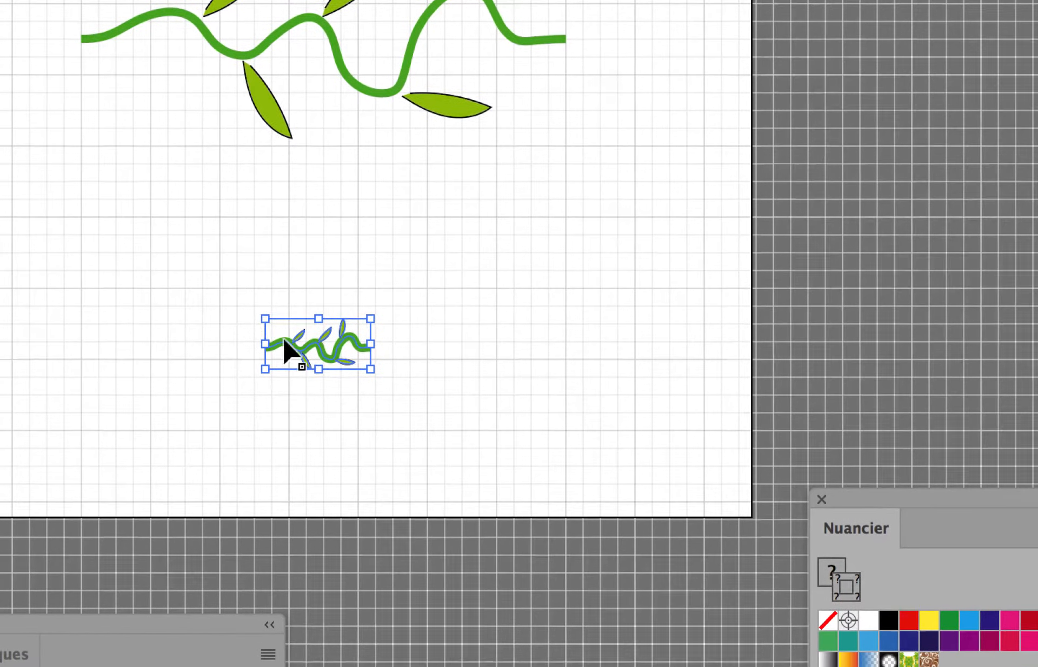
pyautogui.scroll(5, 294, 338)
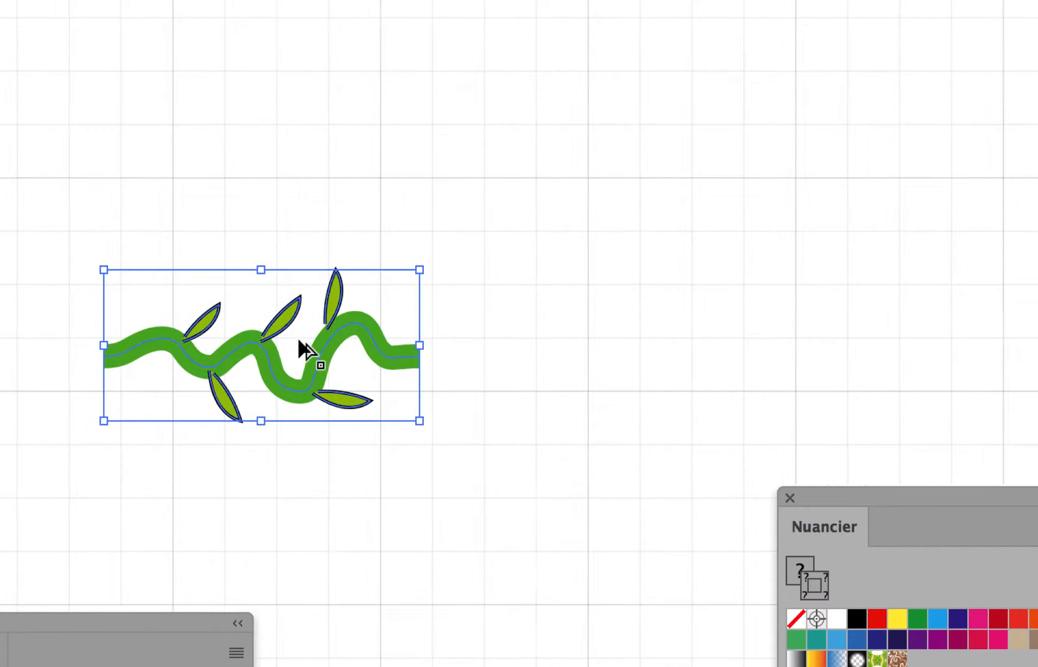
pyautogui.scroll(1, 294, 340)
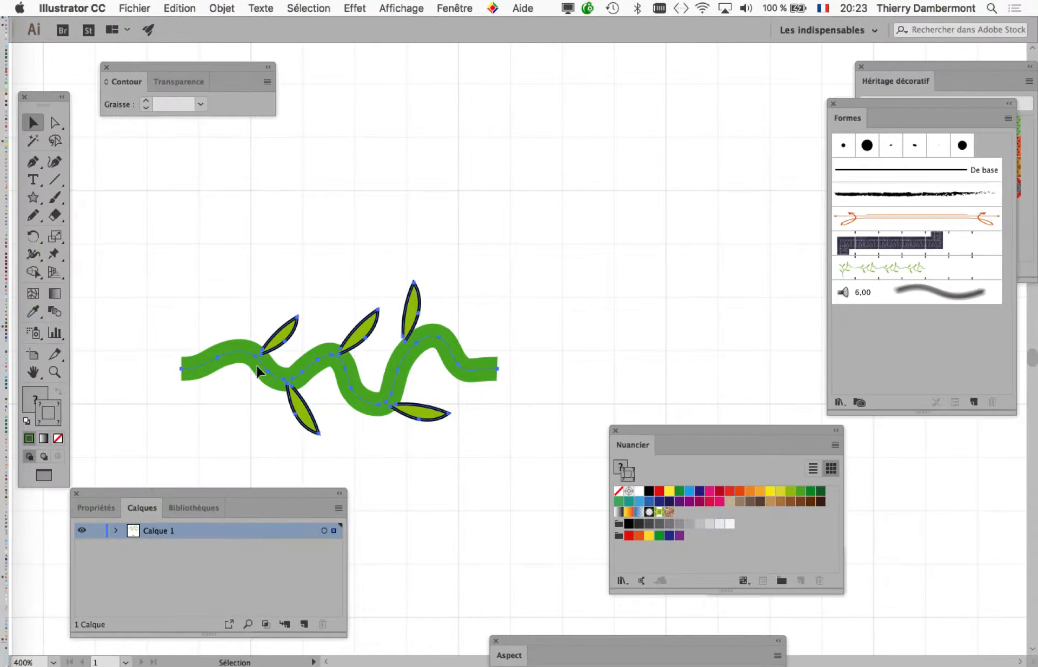
pyautogui.scroll(-3, 306, 379)
pyautogui.scroll(-2, 297, 381)
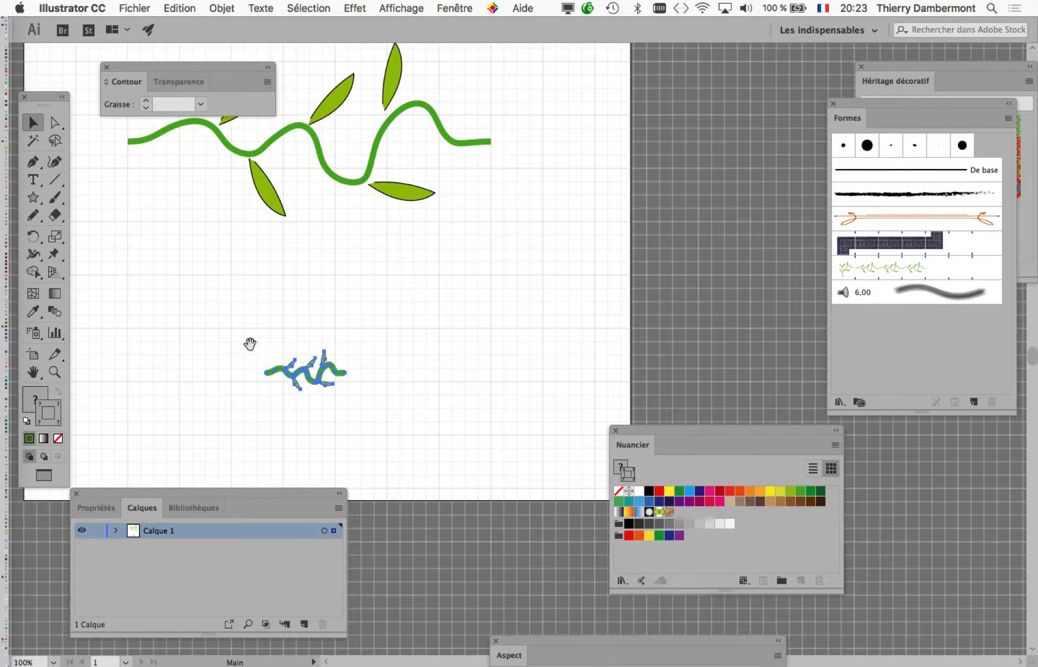
pyautogui.moveTo(250, 342); pyautogui.dragTo(358, 313)
pyautogui.press('super+z')
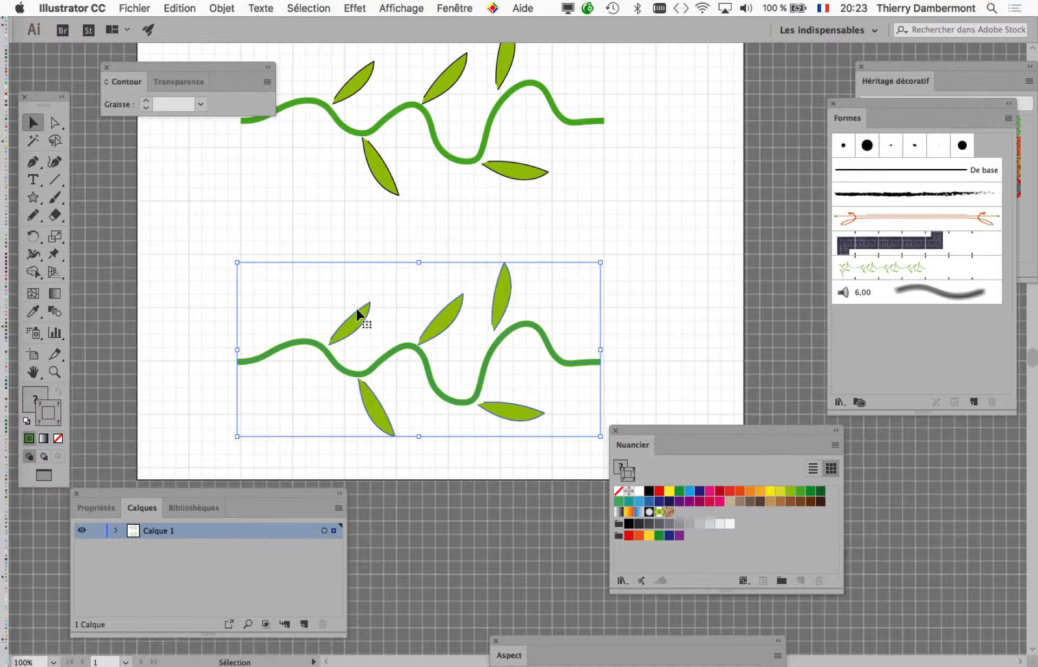
# - Enable "Mettre à l'échelle les contours et les effets" in the general preferences and apply the change
pyautogui.click(91, 7)
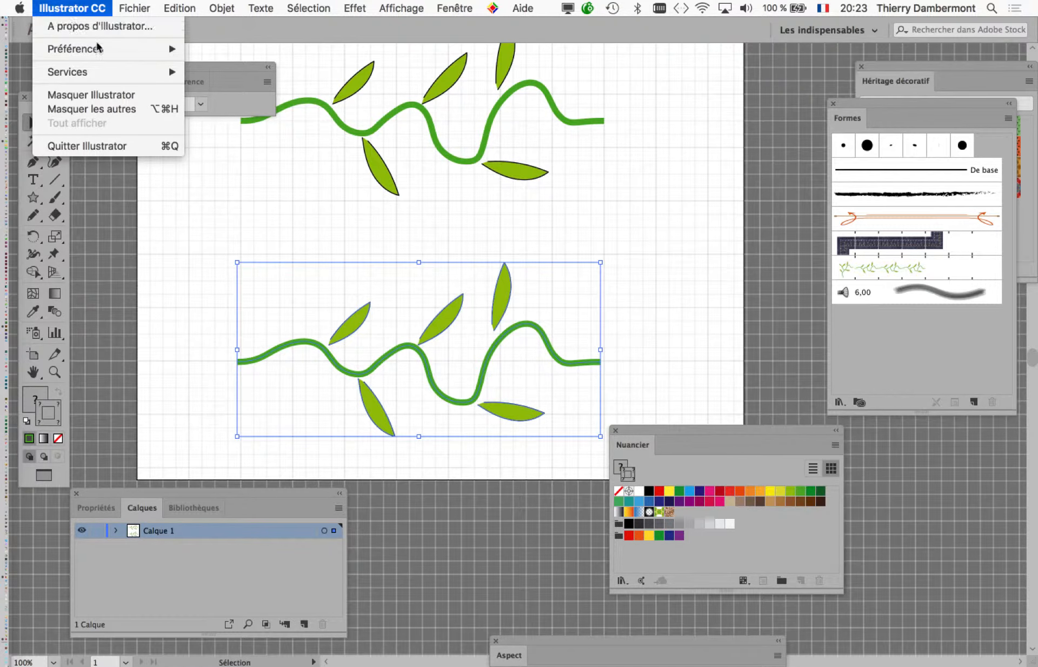
pyautogui.moveTo(140, 50)
pyautogui.click(249, 50)
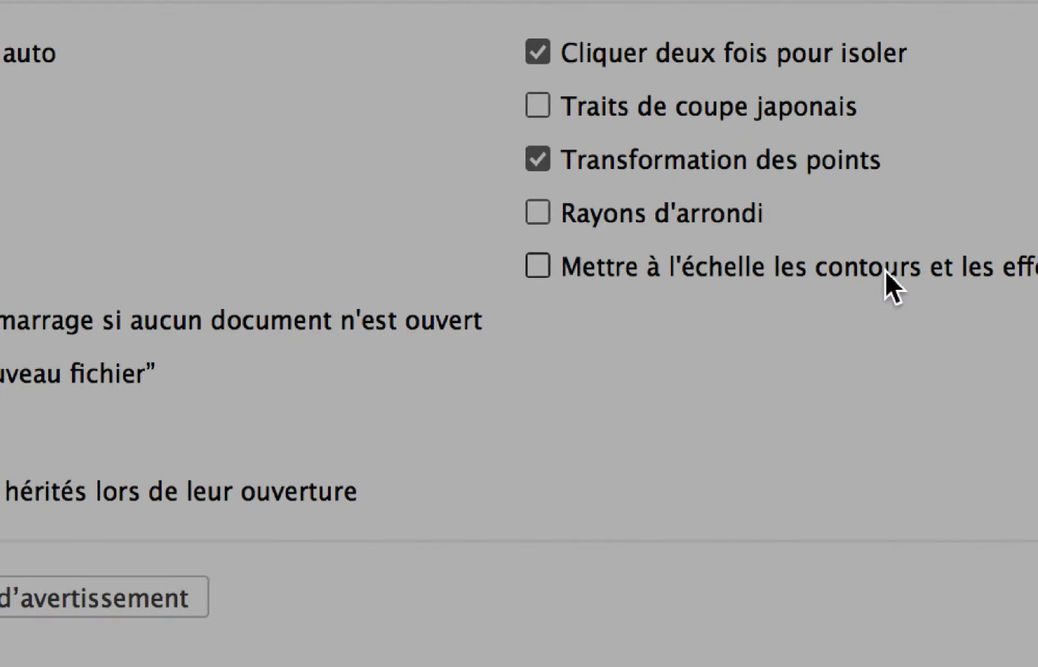
pyautogui.click(997, 267)
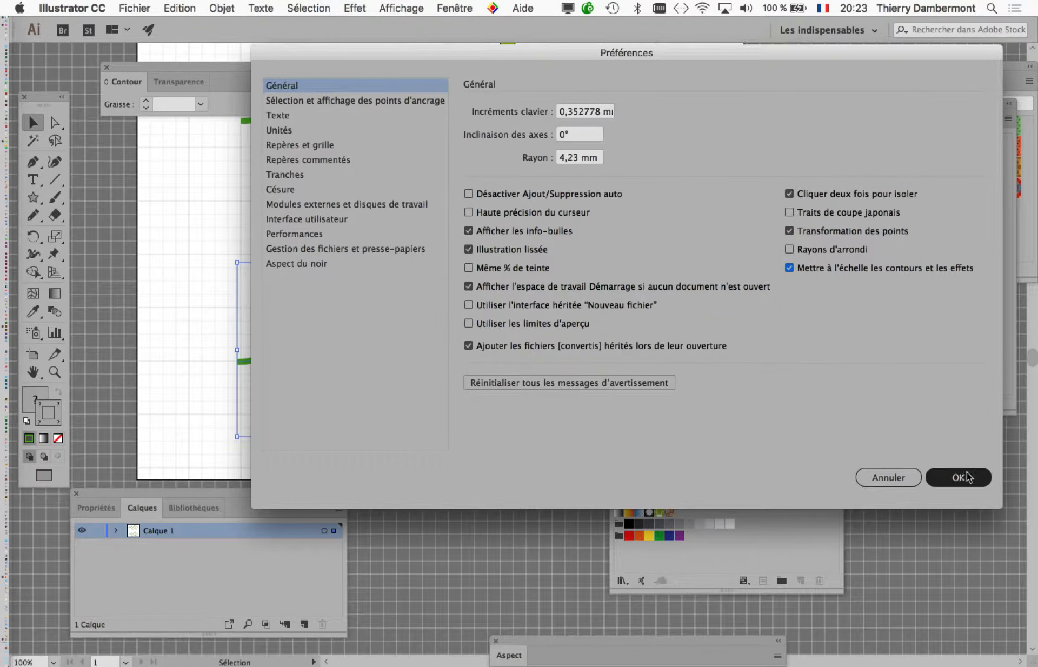
pyautogui.click(958, 477)
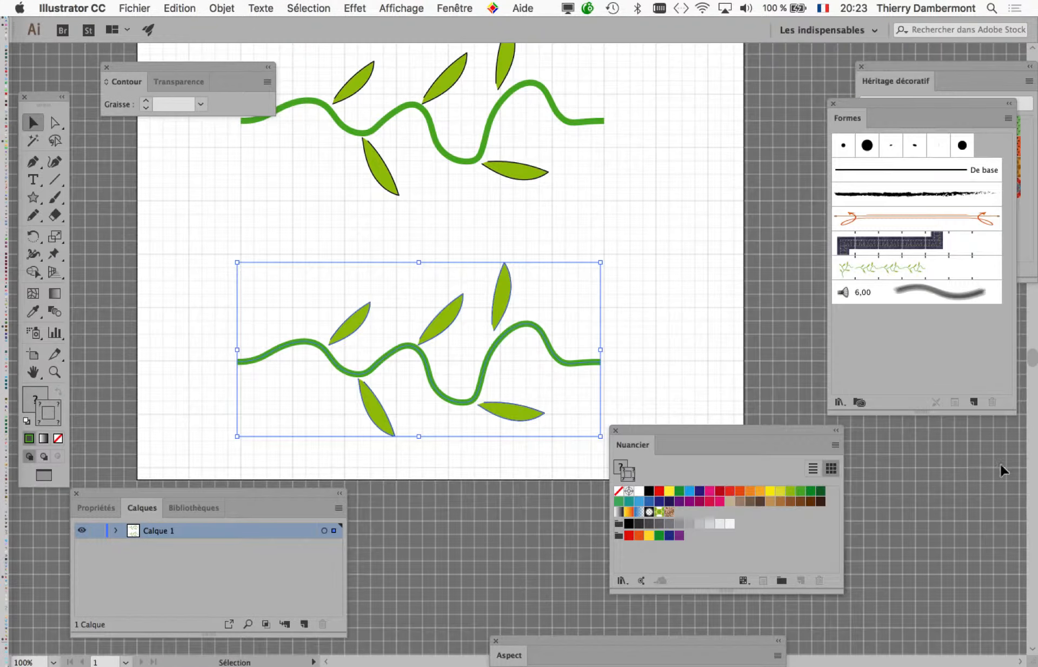
# - Scale the full-size vine copy down proportionally about its centre to a little under a third of its width
pyautogui.moveTo(640, 431); pyautogui.dragTo(707, 439)
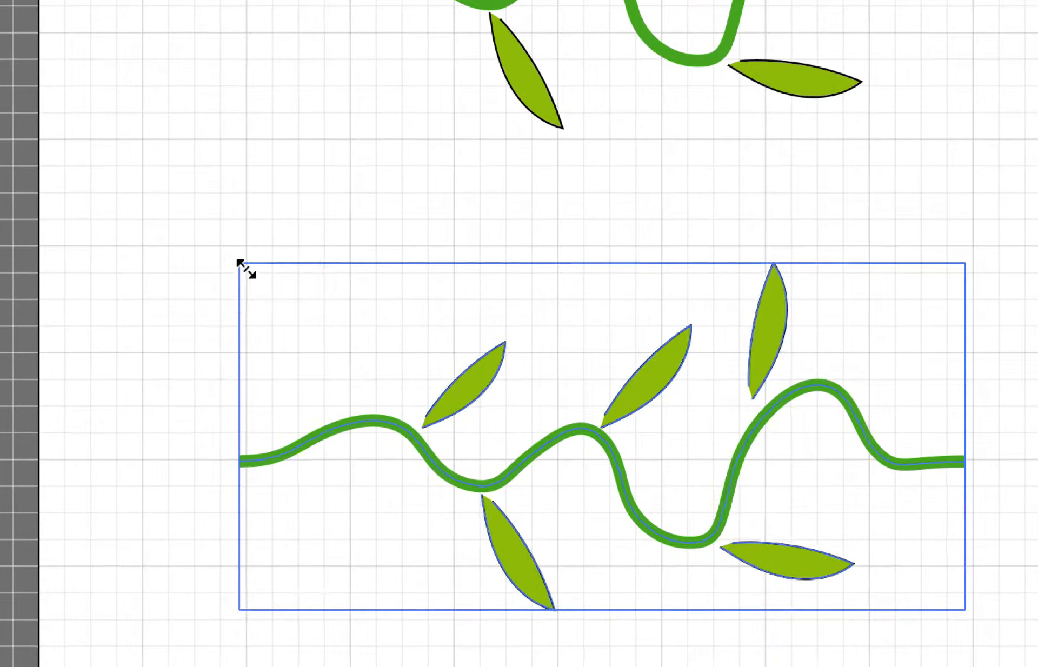
pyautogui.moveTo(241, 265); pyautogui.dragTo(421, 347)
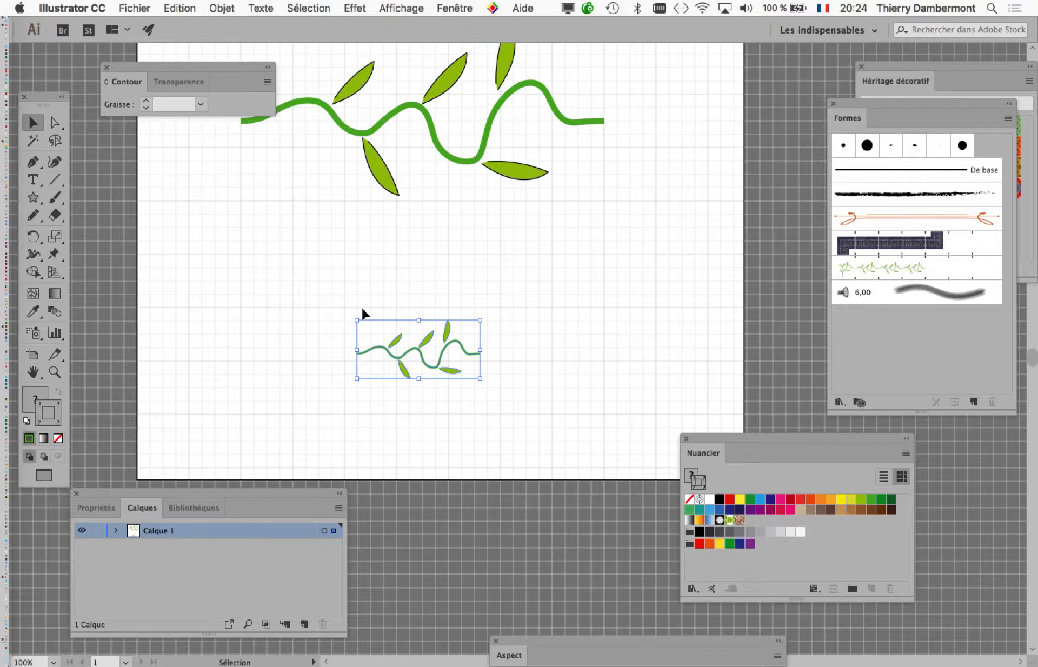
pyautogui.scroll(-1, 362, 310)
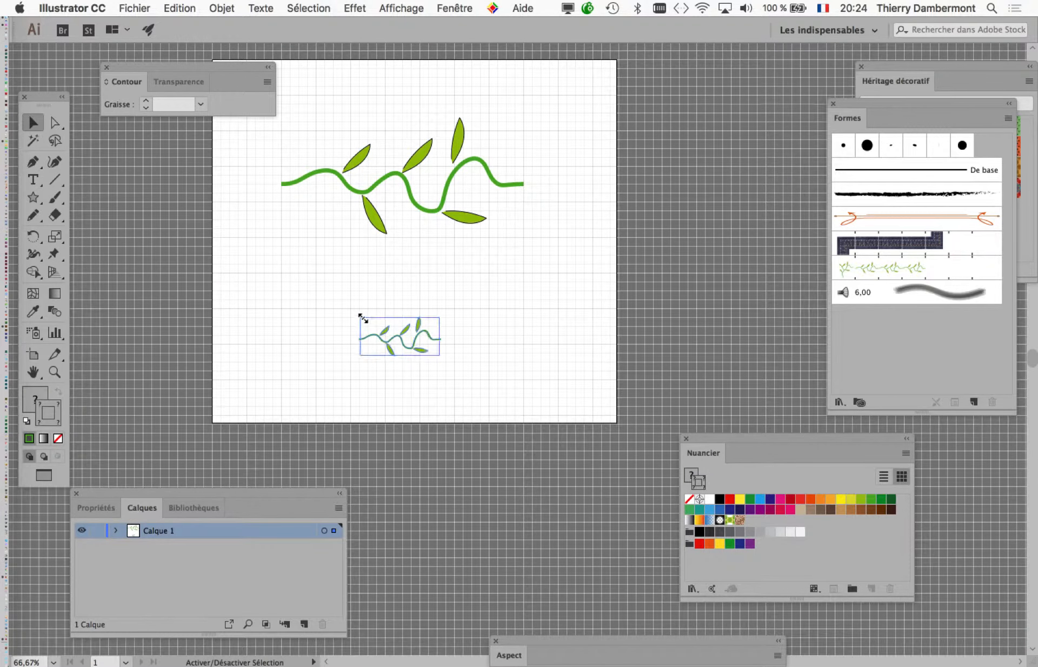
pyautogui.moveTo(359, 318); pyautogui.dragTo(364, 319)
# - Update the leafy vine pattern brush with the small vine copy as one of its tiles, accepting the brush options
pyautogui.press('a')
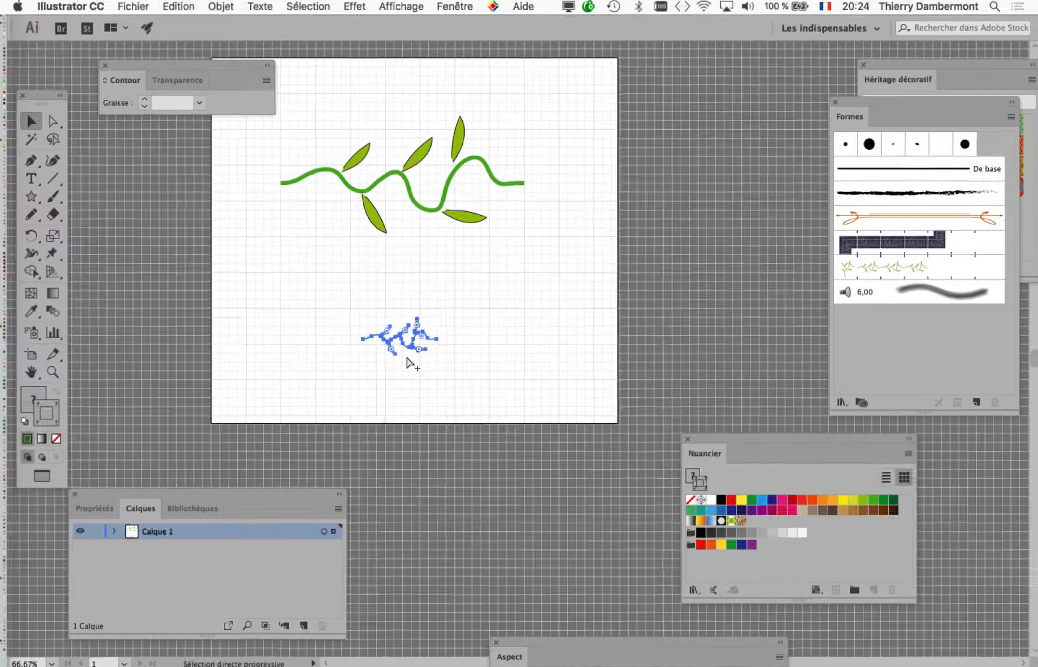
pyautogui.press('v')
pyautogui.moveTo(870, 103); pyautogui.dragTo(623, 103)
pyautogui.press('a')
pyautogui.press('v')
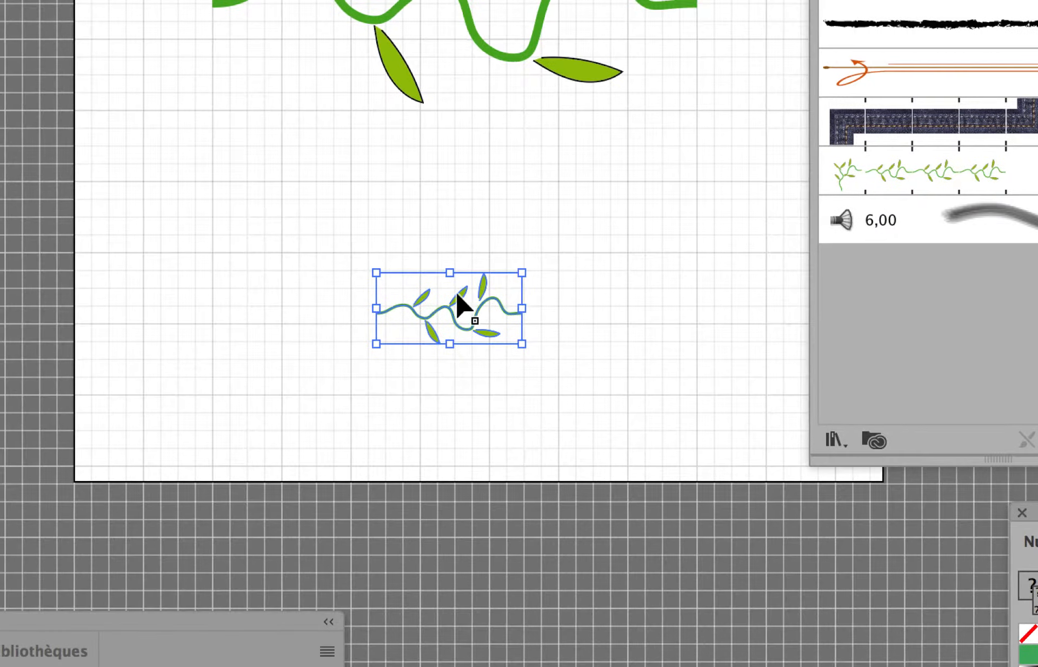
pyautogui.moveTo(456, 295)
pyautogui.mouseDown()
pyautogui.moveTo(621, 286)
pyautogui.moveTo(809, 208)
pyautogui.mouseUp()
pyautogui.moveTo(580, 262)
pyautogui.mouseDown()
pyautogui.moveTo(651, 239)
pyautogui.moveTo(599, 255)
pyautogui.mouseUp()
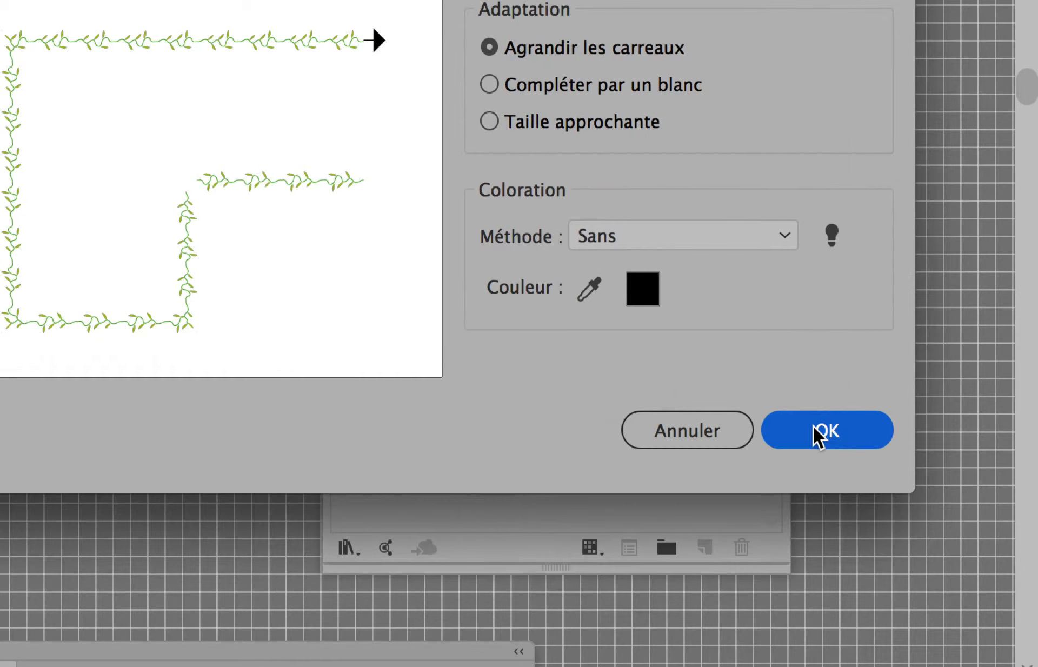
pyautogui.click(813, 430)
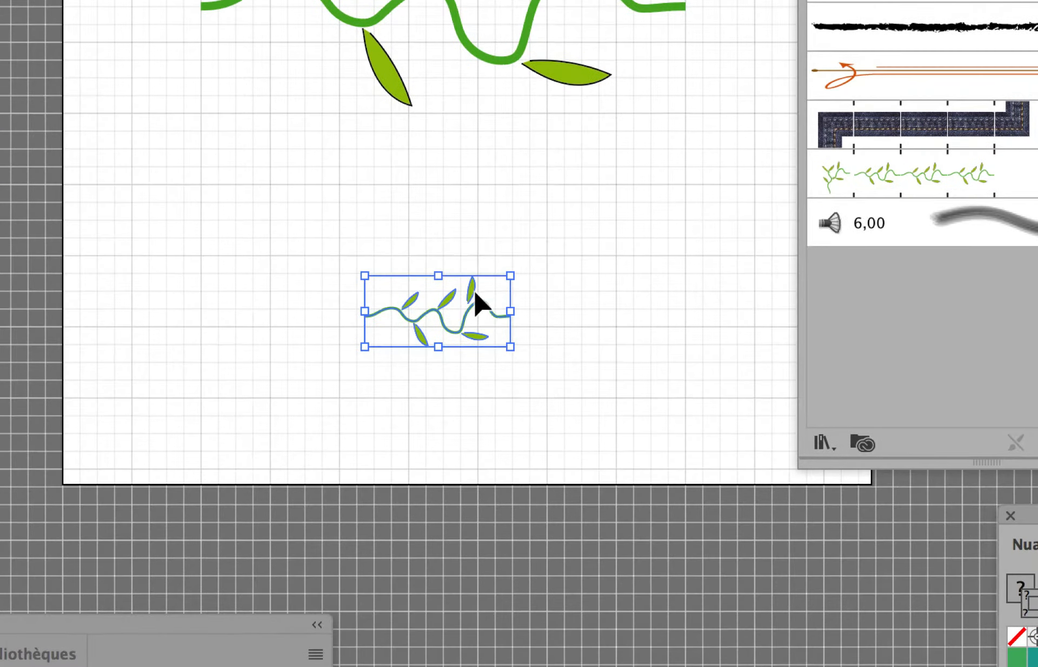
# - Replace the corner tile of the leafy vine pattern brush with the small vine copy and accept the brush options
pyautogui.moveTo(473, 290); pyautogui.dragTo(810, 264)
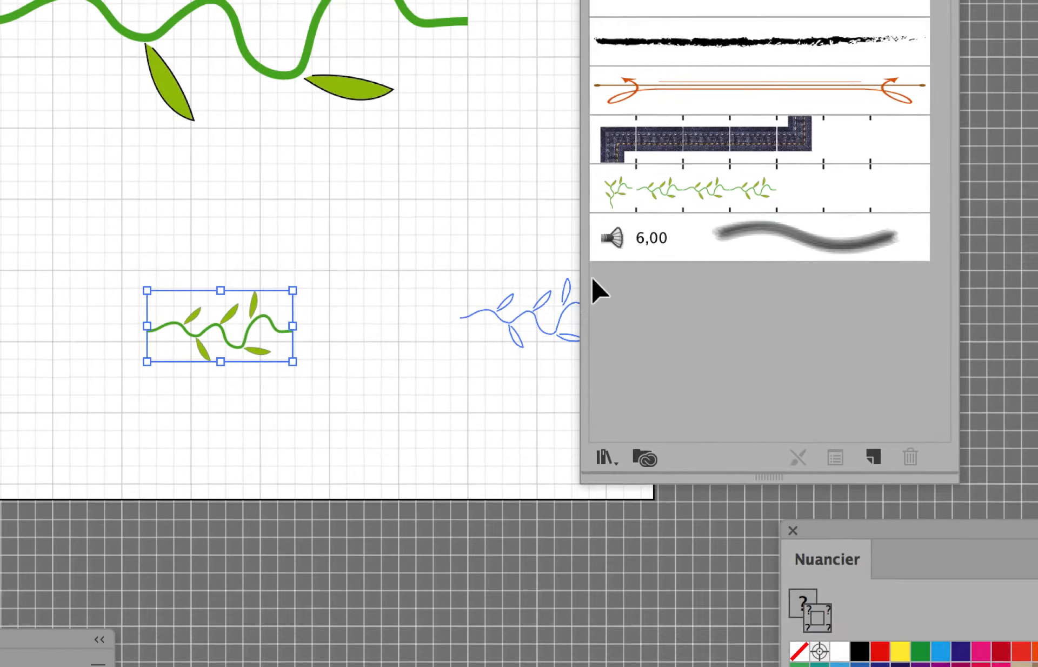
pyautogui.moveTo(592, 278); pyautogui.dragTo(616, 205)
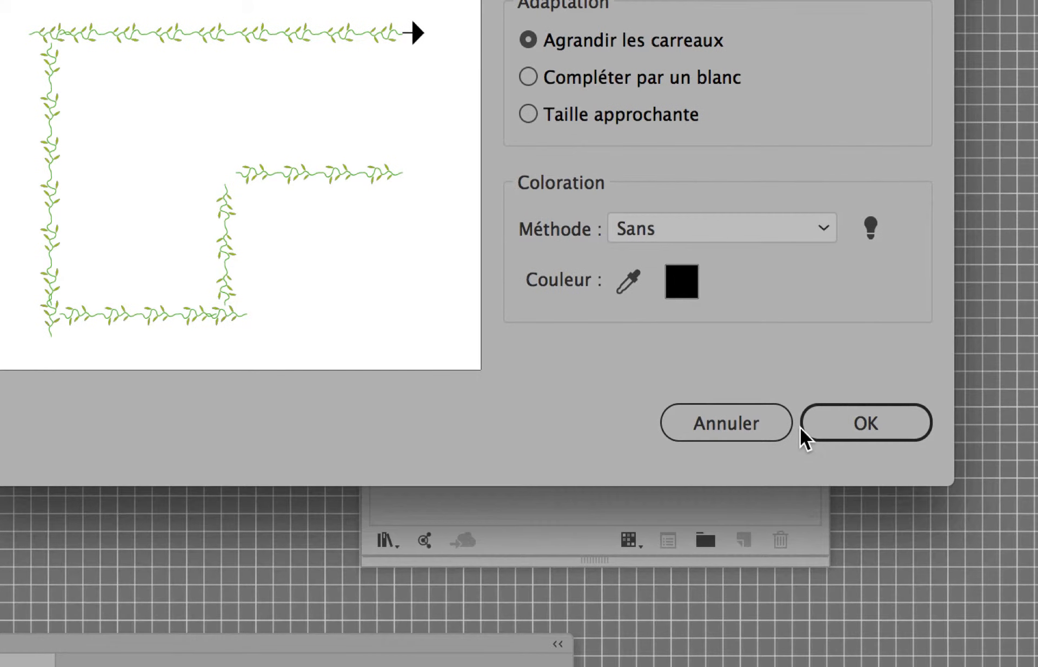
pyautogui.click(804, 436)
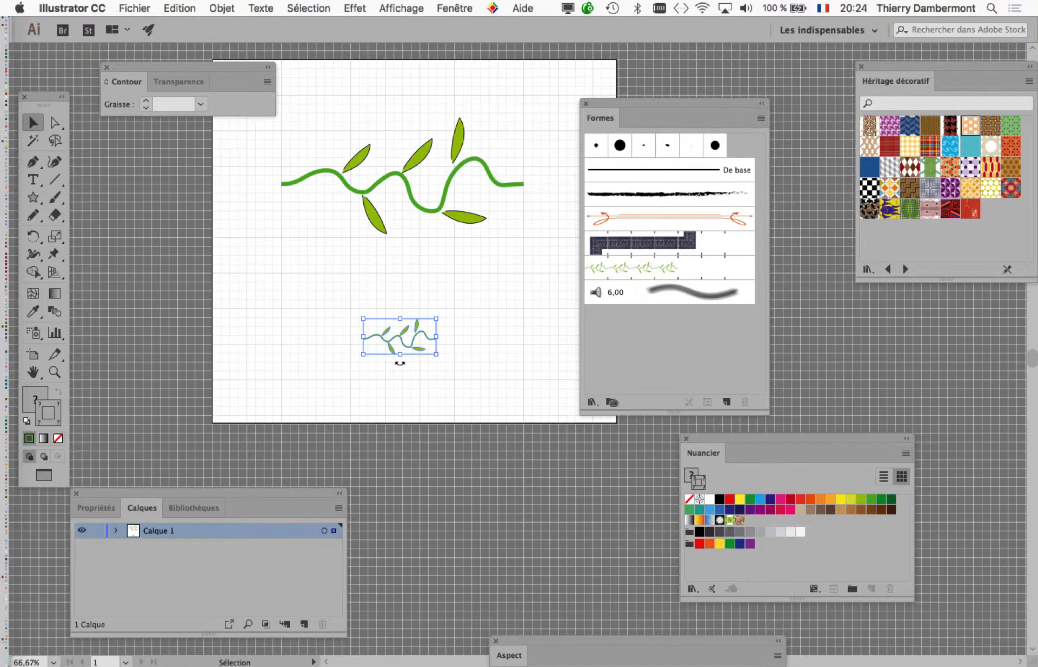
# - Draw a small circle above the small vine's middle crest and give it a blue fill (C 100 %) with no stroke
pyautogui.scroll(2, 89, 443)
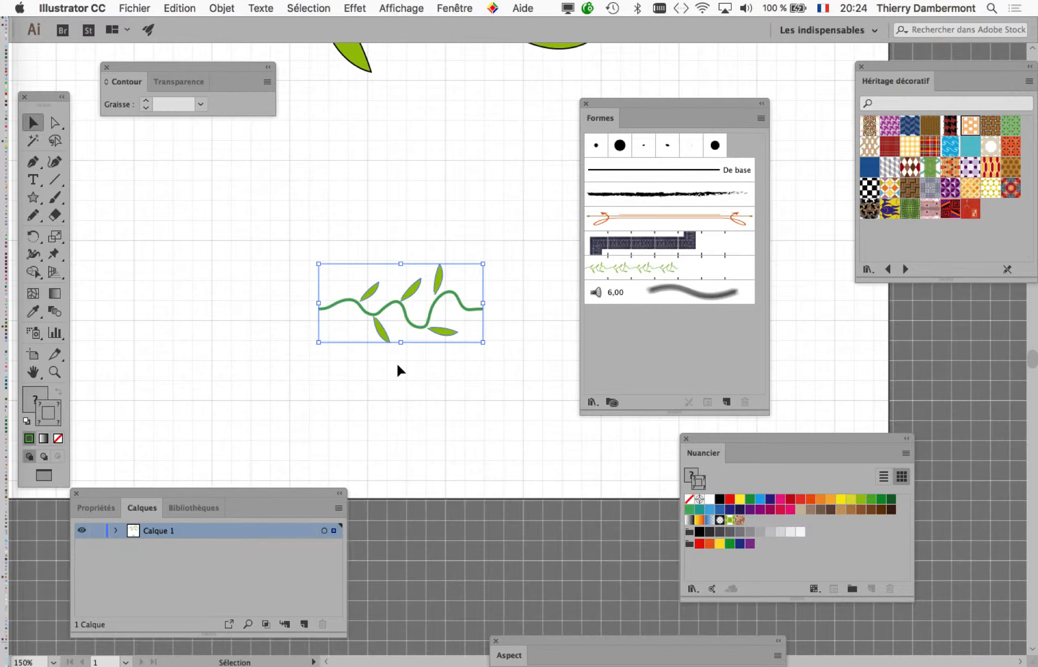
pyautogui.scroll(2, 441, 341)
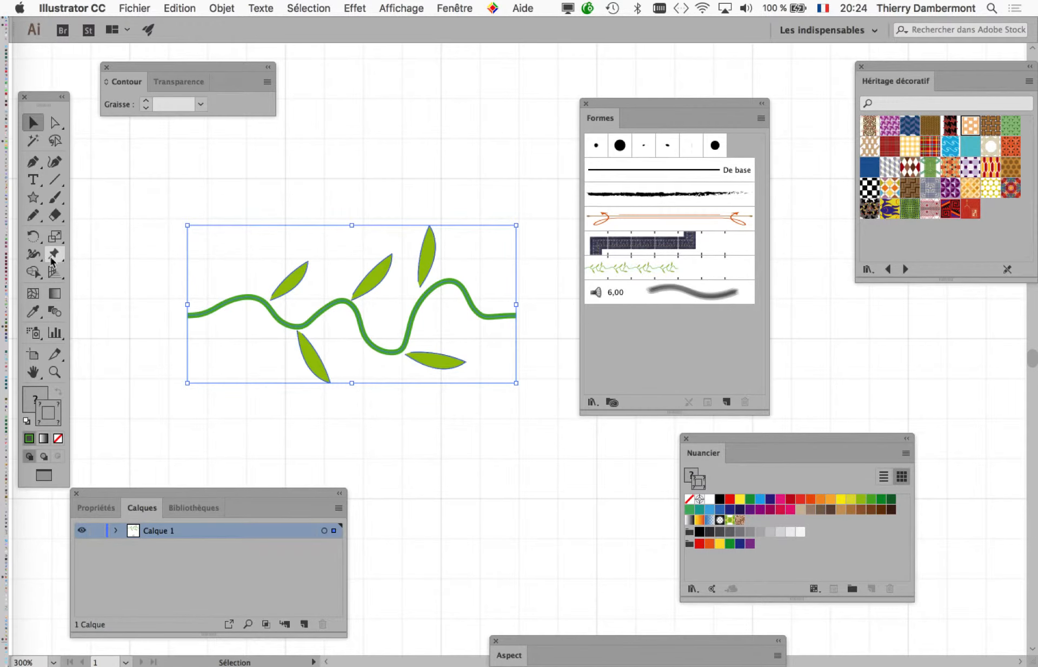
pyautogui.click(35, 198)
pyautogui.click(87, 235)
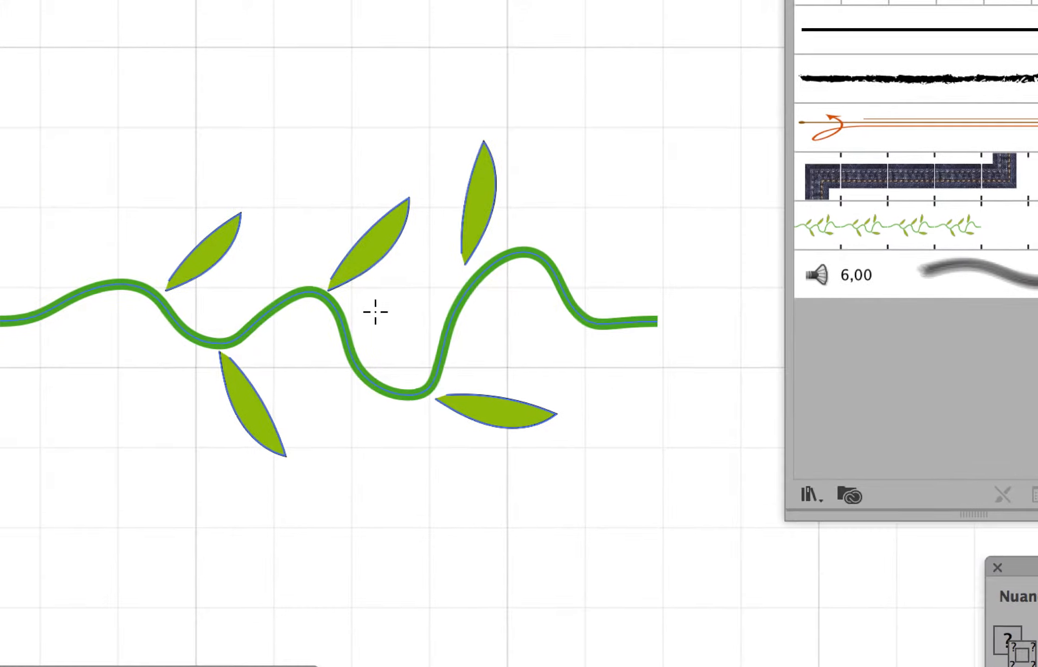
pyautogui.moveTo(360, 306)
pyautogui.mouseDown()
pyautogui.moveTo(384, 320)
pyautogui.moveTo(364, 304)
pyautogui.mouseUp()
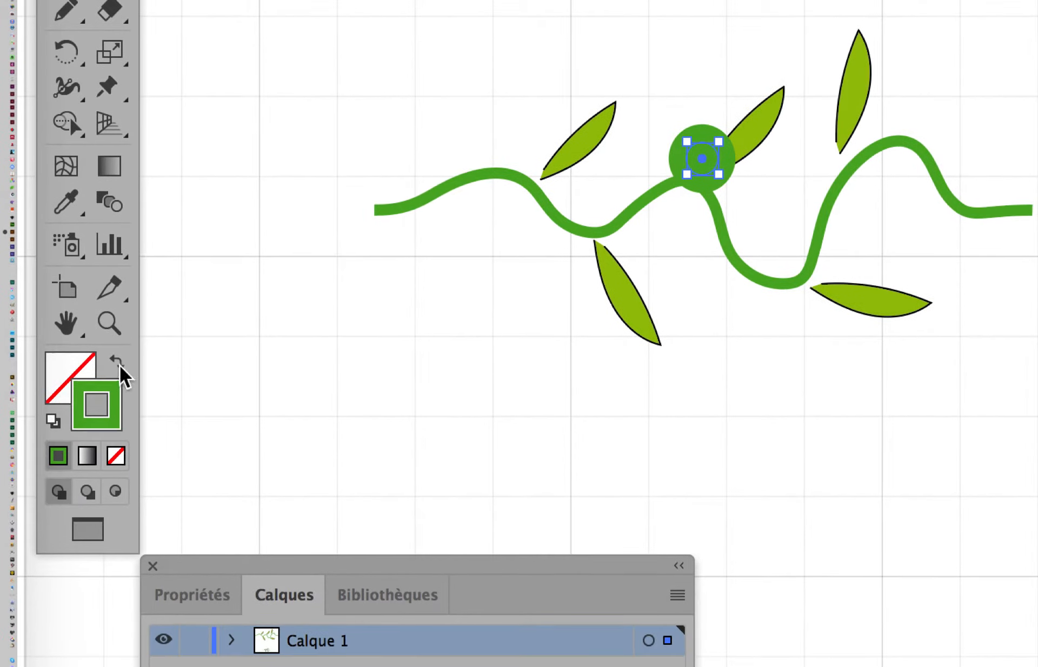
pyautogui.click(116, 389)
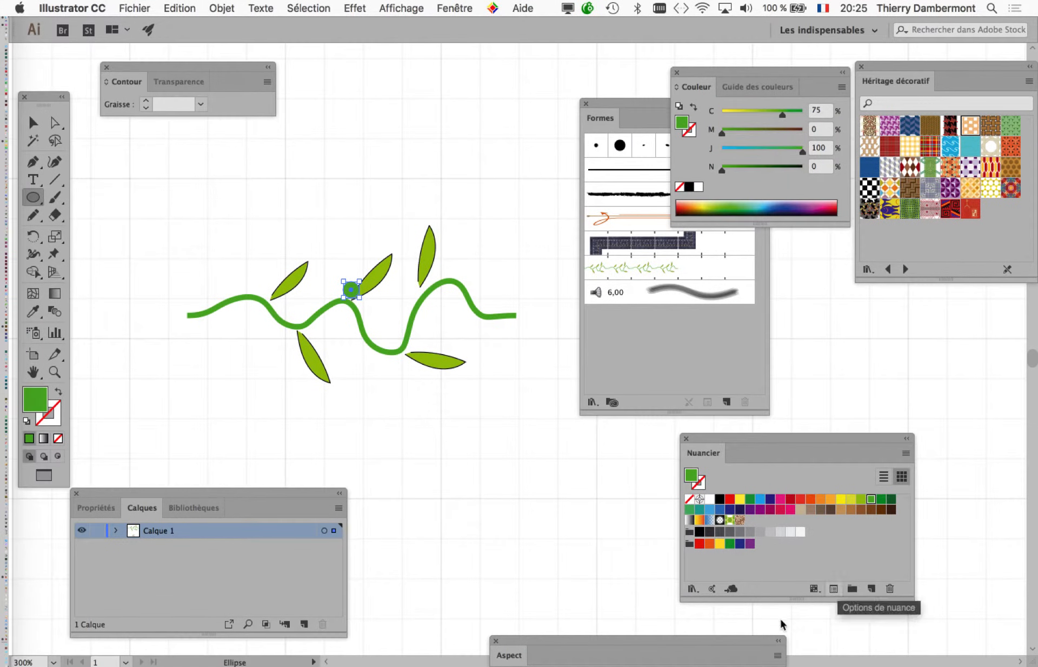
pyautogui.click(760, 500)
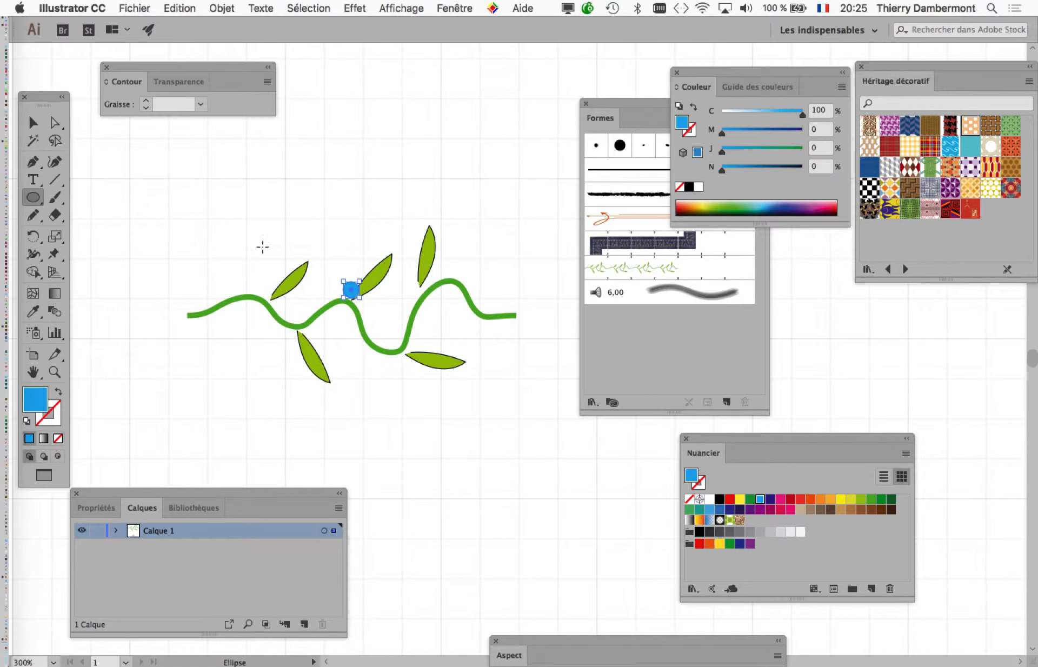
# - Shift the blue circle clear of the neighbouring leaf and place a duplicate just above the lower leaf beside the stem's deepest curve
pyautogui.click(33, 124)
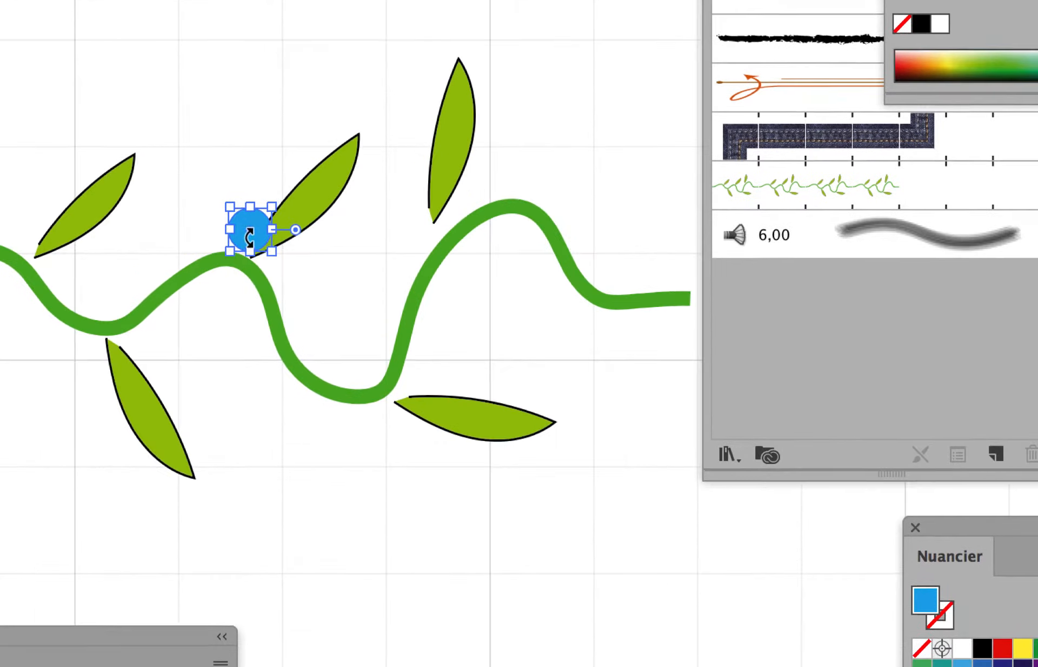
pyautogui.scroll(2, 246, 243)
pyautogui.scroll(1, 246, 233)
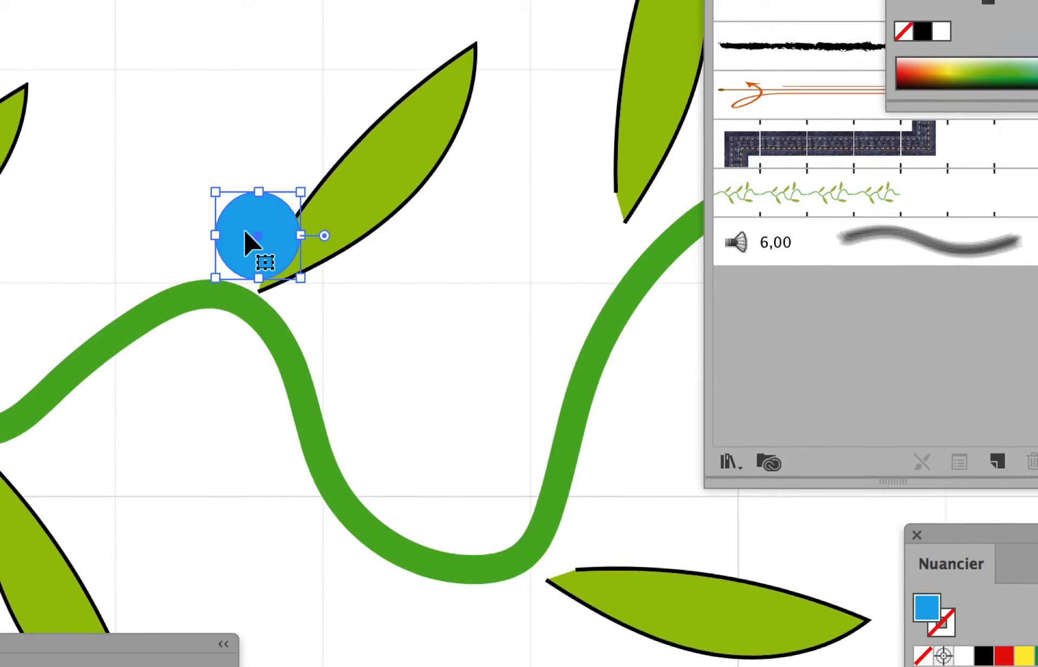
pyautogui.moveTo(241, 226); pyautogui.dragTo(198, 211)
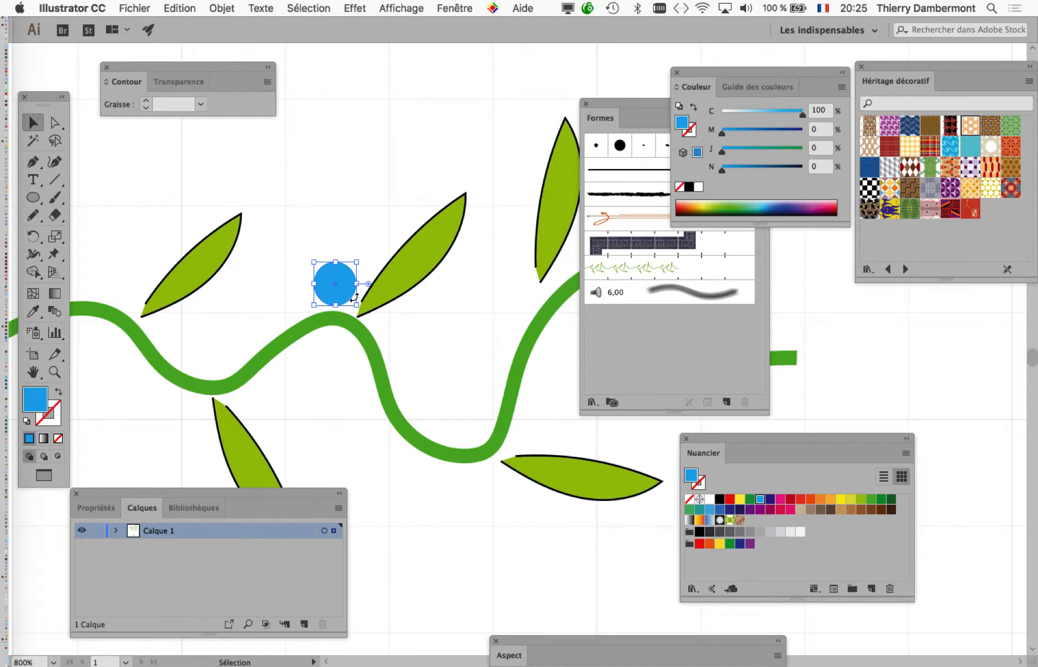
pyautogui.moveTo(349, 297); pyautogui.dragTo(548, 434)
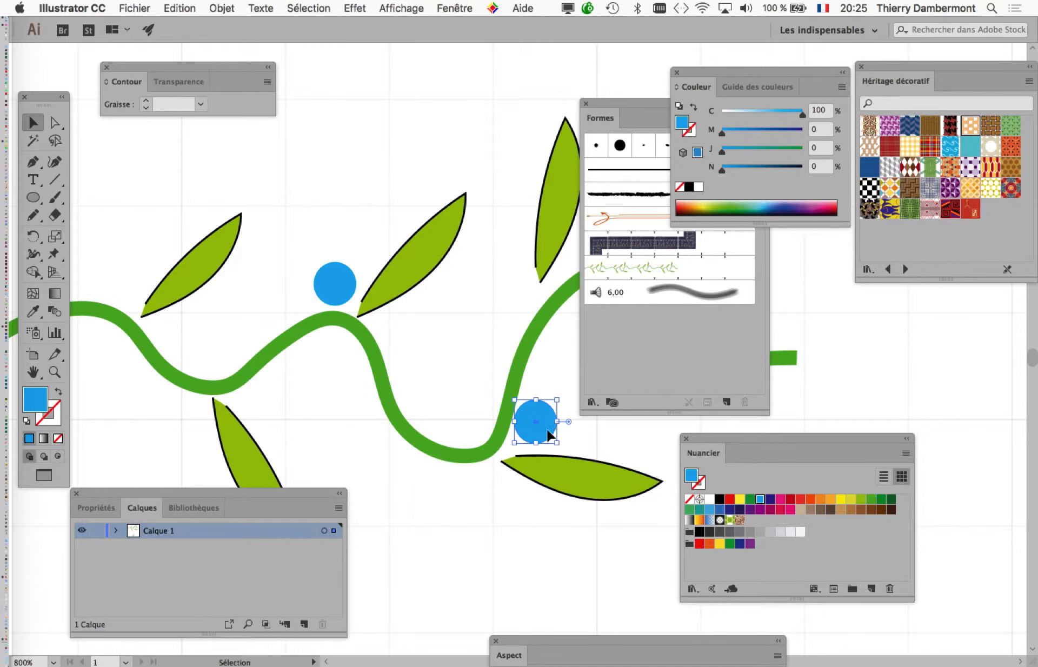
# - Select the entire small vine with its leaves and both blue berries, and move the colour settings clear of the brush list
pyautogui.scroll(-1, 547, 432)
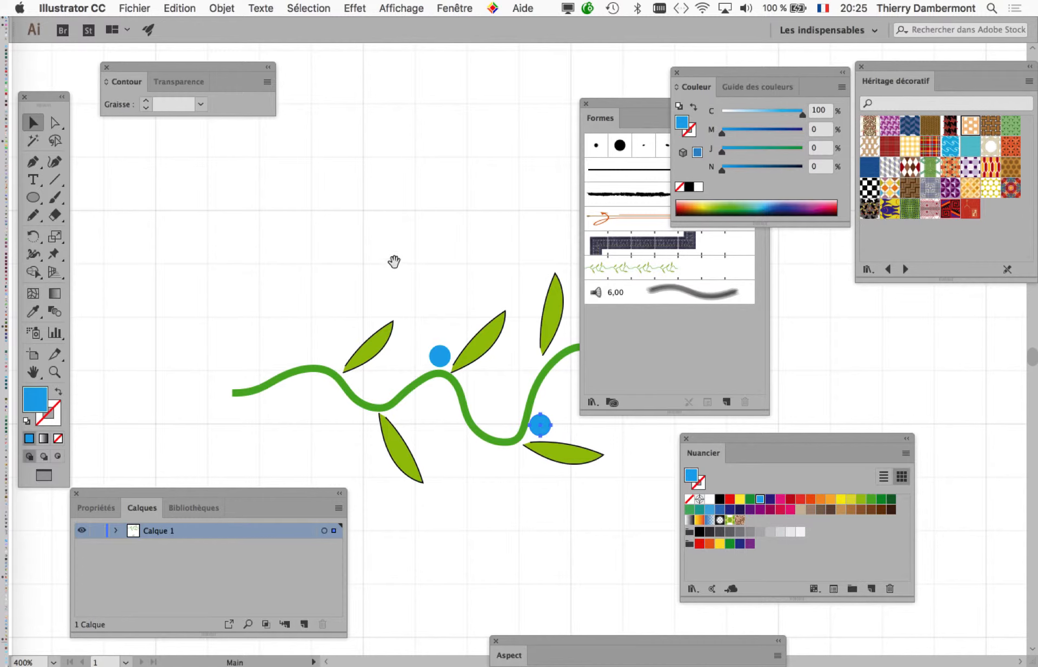
pyautogui.moveTo(394, 260); pyautogui.dragTo(248, 178)
pyautogui.scroll(-1, 319, 235)
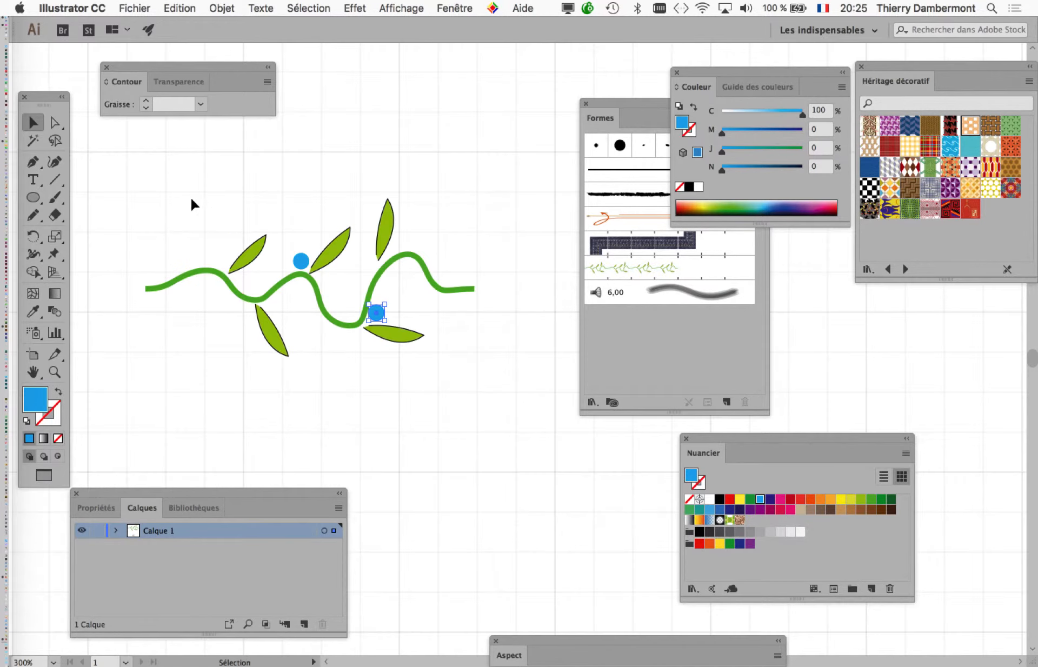
pyautogui.moveTo(462, 371); pyautogui.dragTo(464, 370)
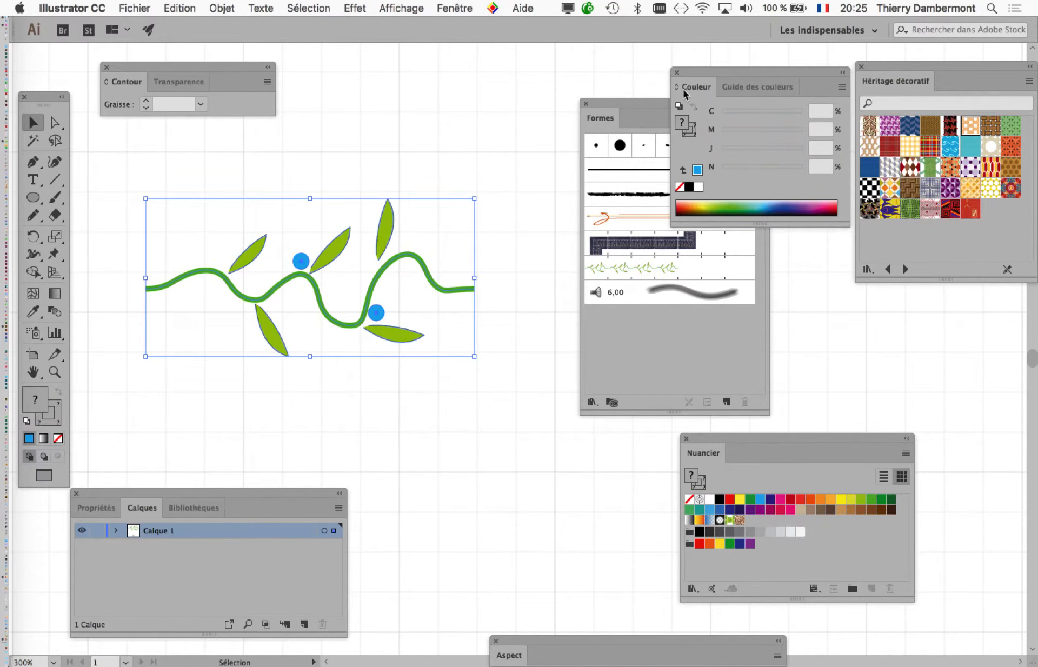
pyautogui.moveTo(695, 72); pyautogui.dragTo(895, 346)
pyautogui.press('a')
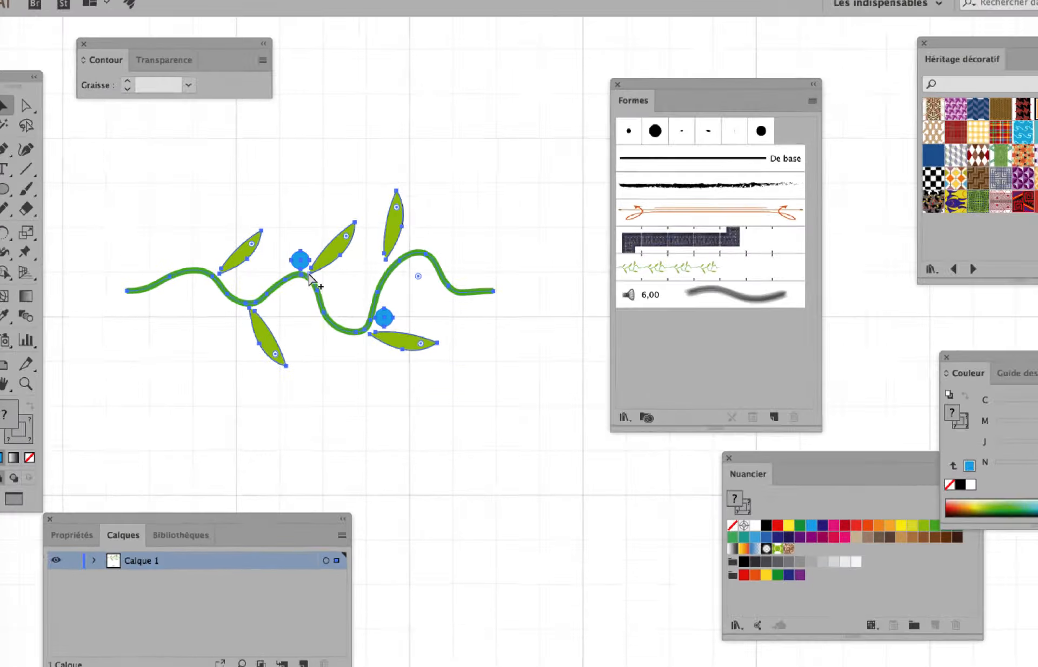
pyautogui.press('v')
# - Update the leafy vine pattern brush with the berry-decorated vine as tile artwork, accept the brush options, and inspect the brush's tiles
pyautogui.moveTo(309, 276); pyautogui.dragTo(630, 295)
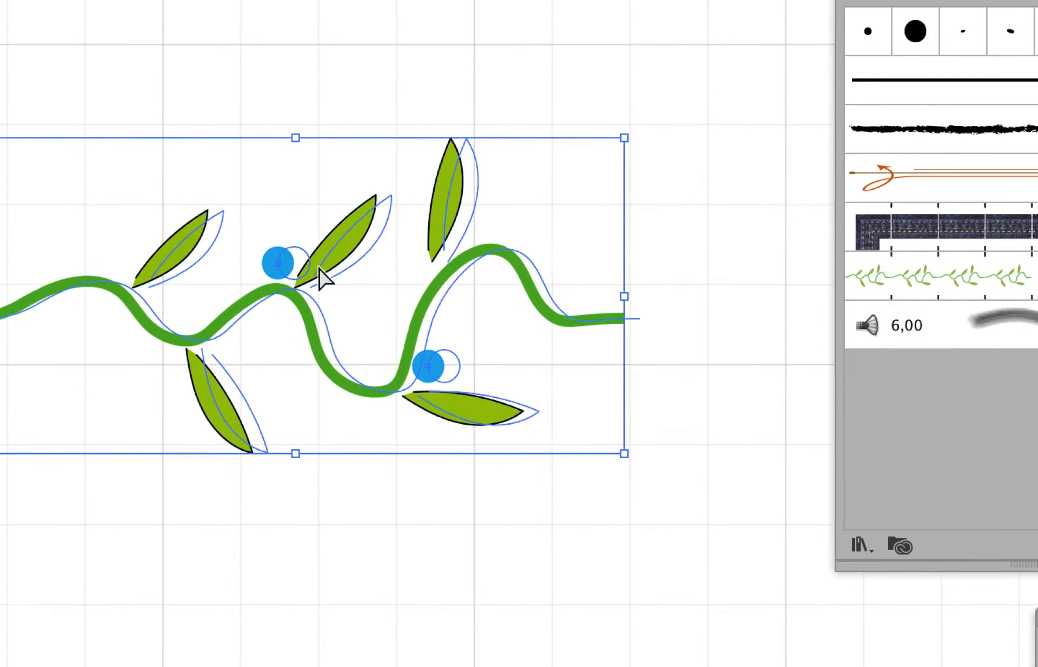
pyautogui.moveTo(497, 283)
pyautogui.mouseDown()
pyautogui.moveTo(546, 265)
pyautogui.moveTo(567, 241)
pyautogui.mouseUp()
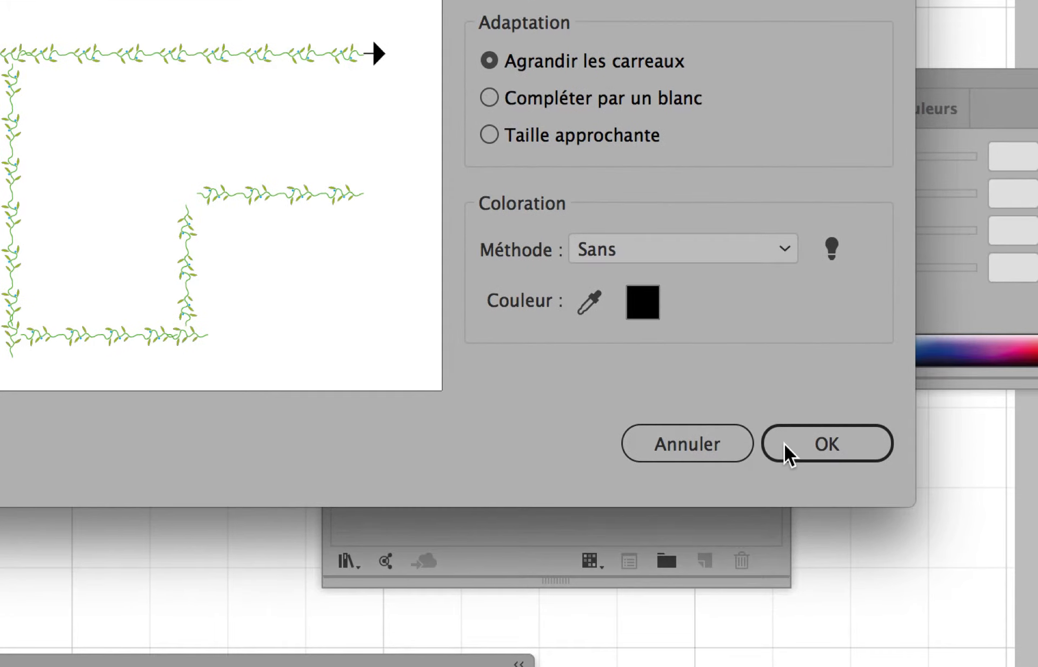
pyautogui.click(783, 510)
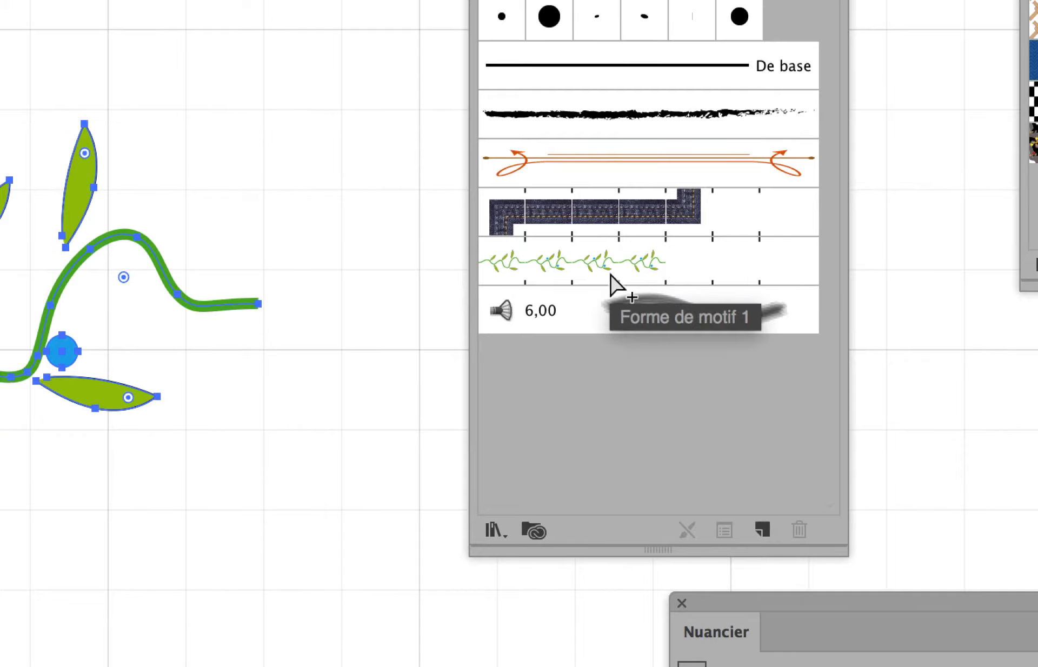
pyautogui.press('alt+super+equal')
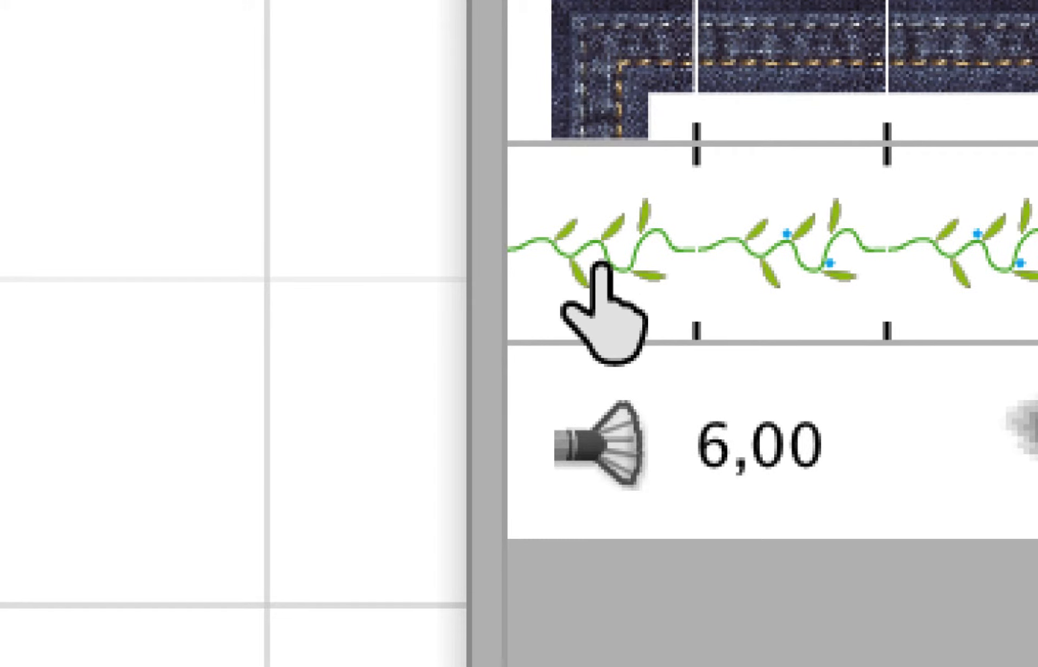
pyautogui.moveTo(601, 266); pyautogui.dragTo(483, 327)
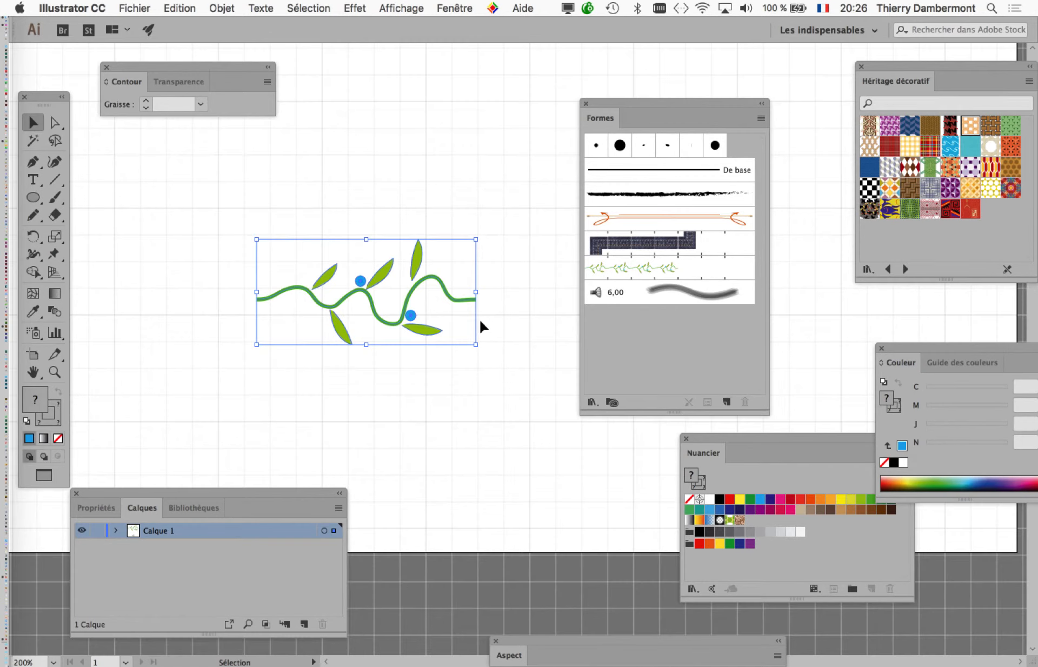
# - Paint a wide sagging curve beneath the small vine using the Paintbrush with the leafy vine pattern brush
pyautogui.scroll(-2, 480, 322)
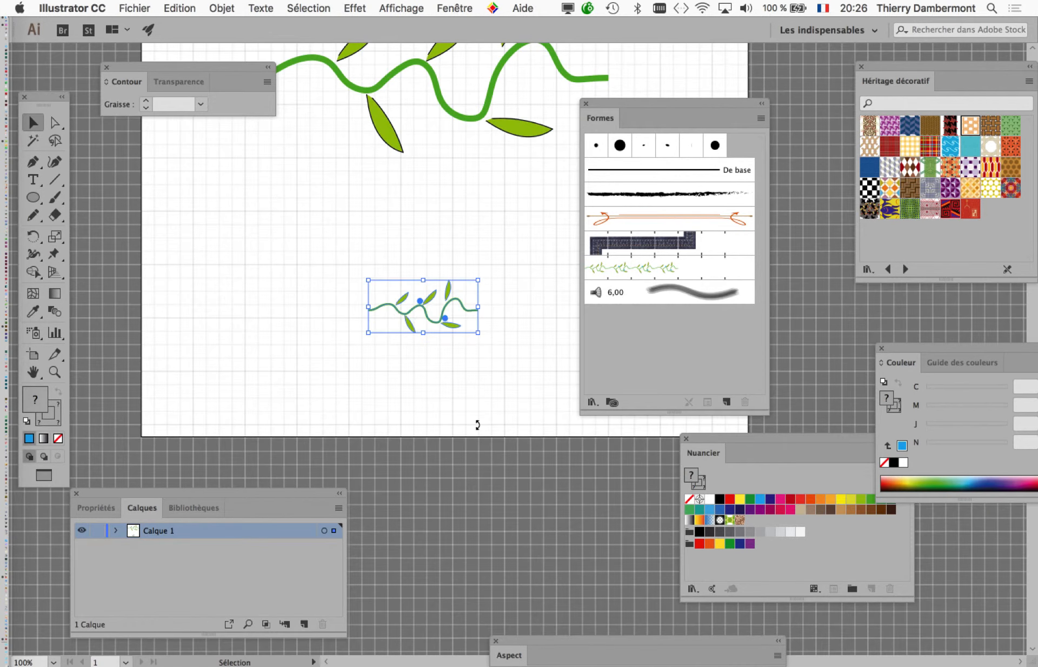
pyautogui.moveTo(477, 425); pyautogui.dragTo(335, 350)
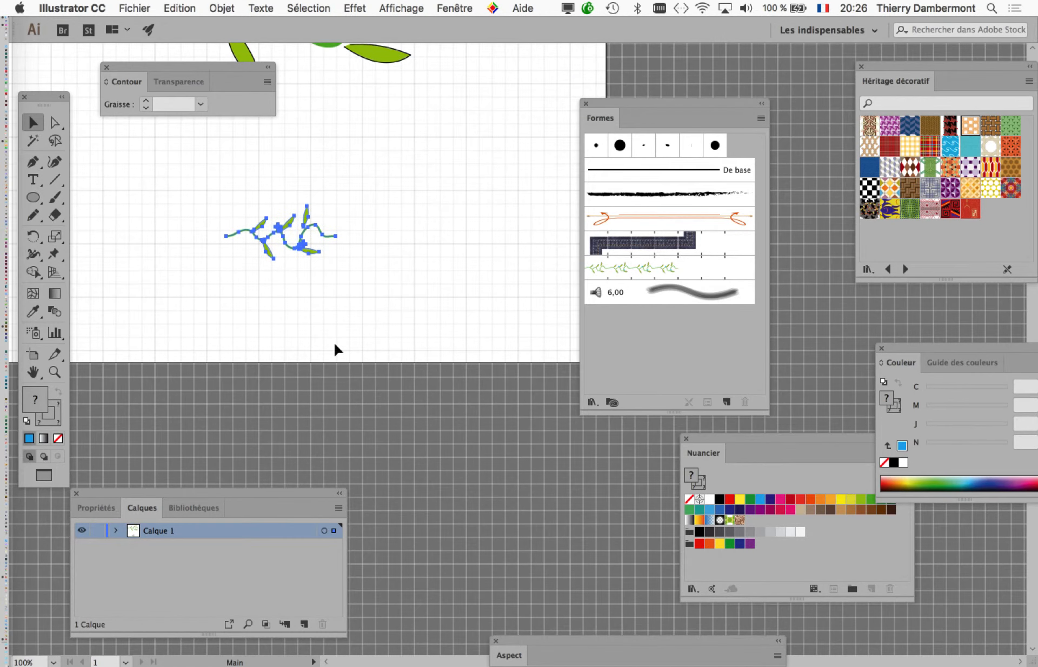
pyautogui.click(60, 204)
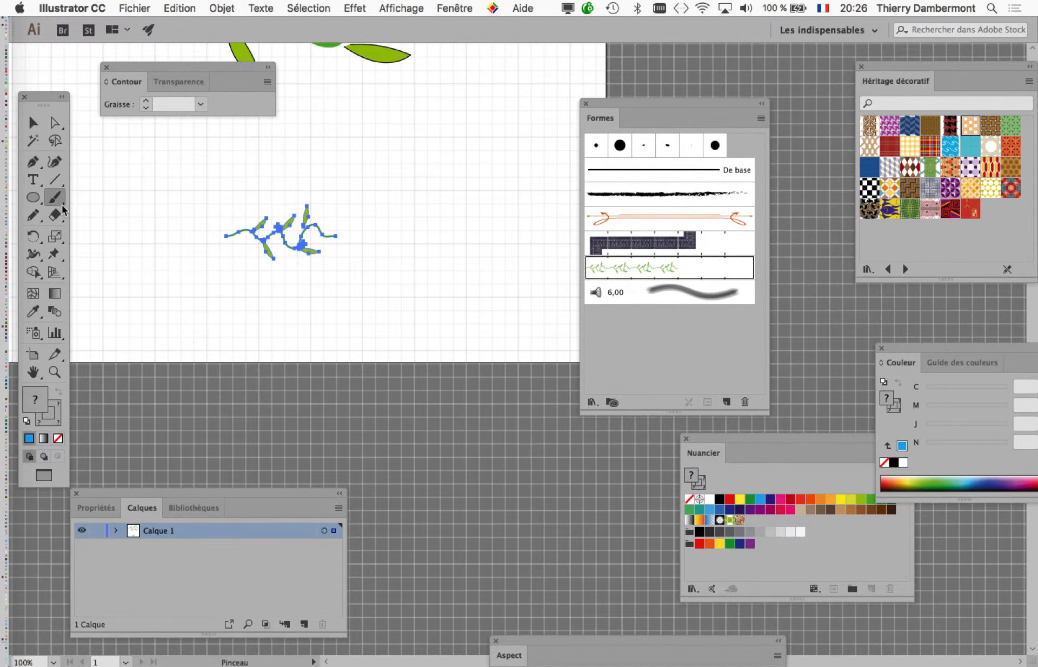
pyautogui.moveTo(131, 258)
pyautogui.mouseDown()
pyautogui.moveTo(150, 263)
pyautogui.moveTo(195, 315)
pyautogui.moveTo(528, 222)
pyautogui.moveTo(575, 195)
pyautogui.mouseUp()
pyautogui.press('super+z')
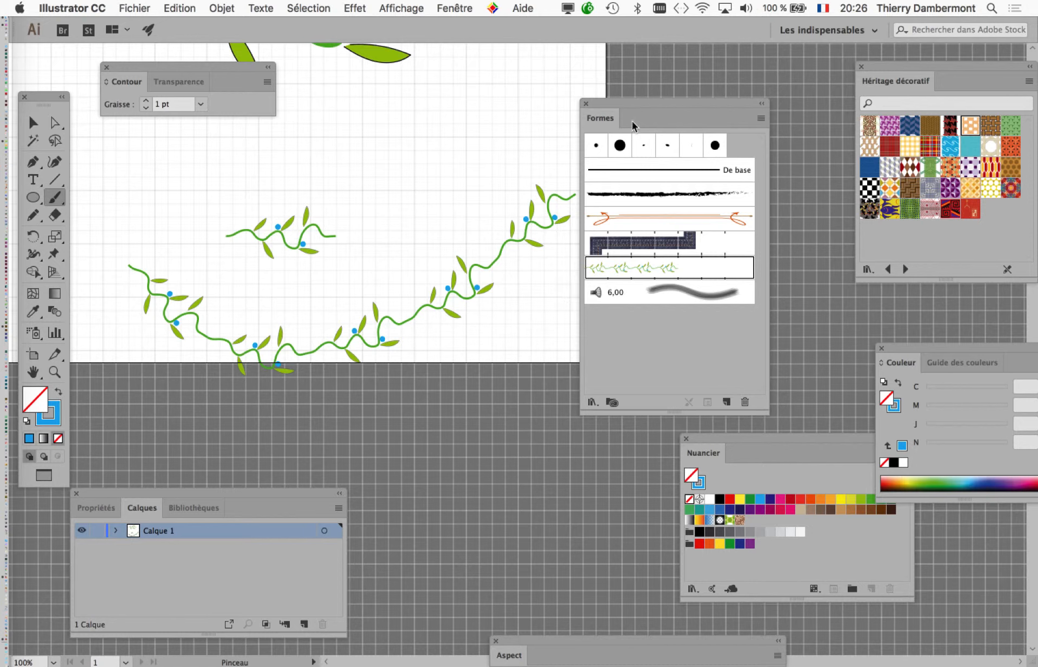
# - Move the brush list off the artboard, undo the sagging vine stroke, and paint an arched one over the small vine
pyautogui.moveTo(628, 107); pyautogui.dragTo(752, 114)
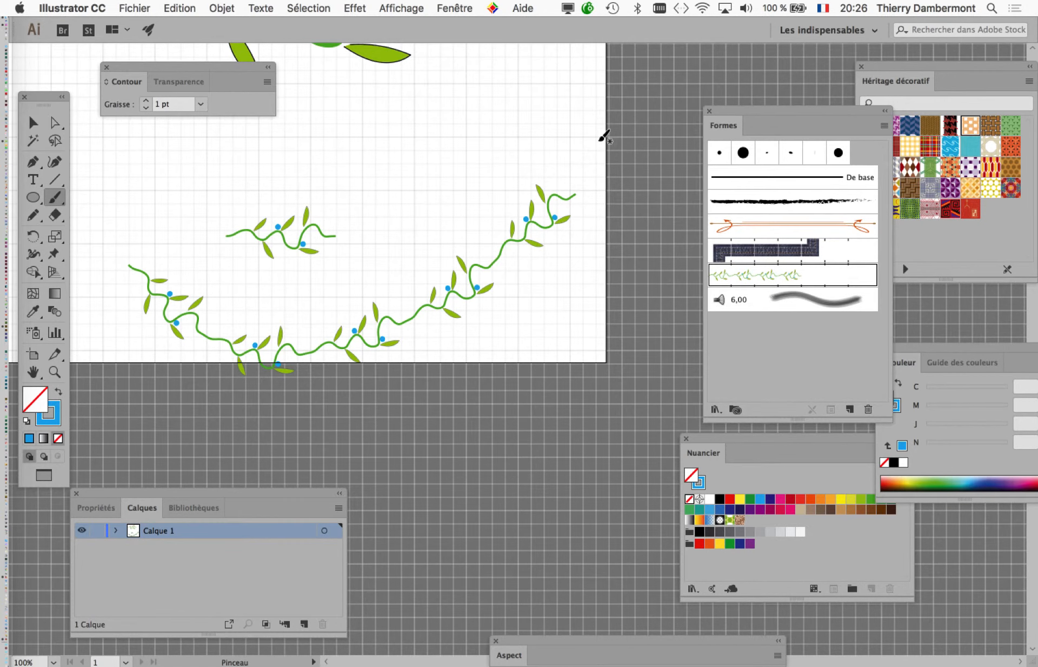
pyautogui.press('super+z')
pyautogui.press('super+shift+z')
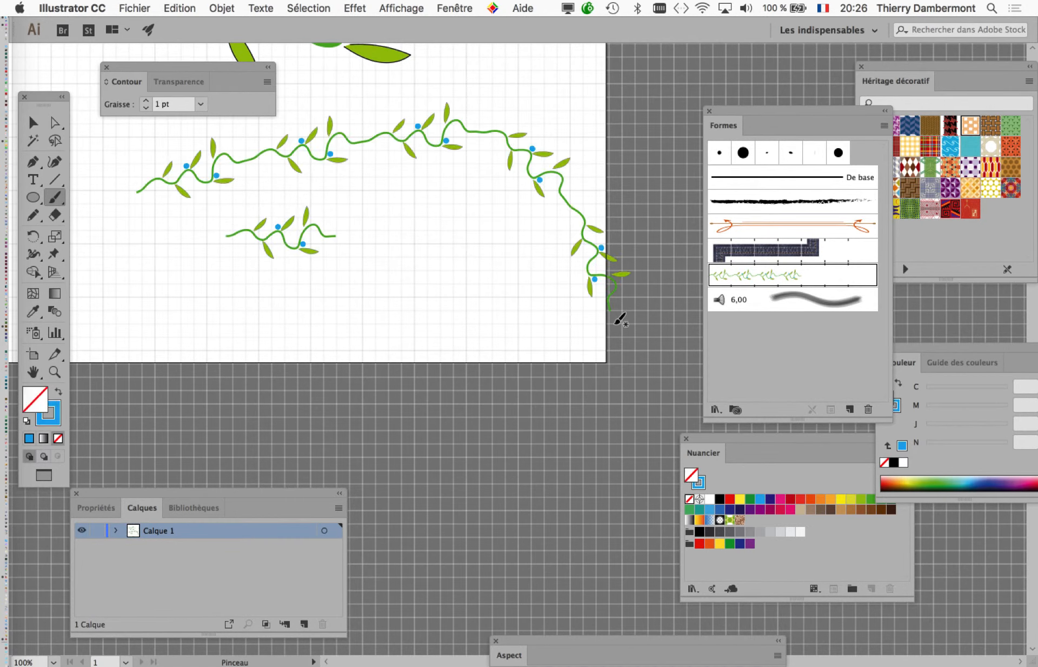